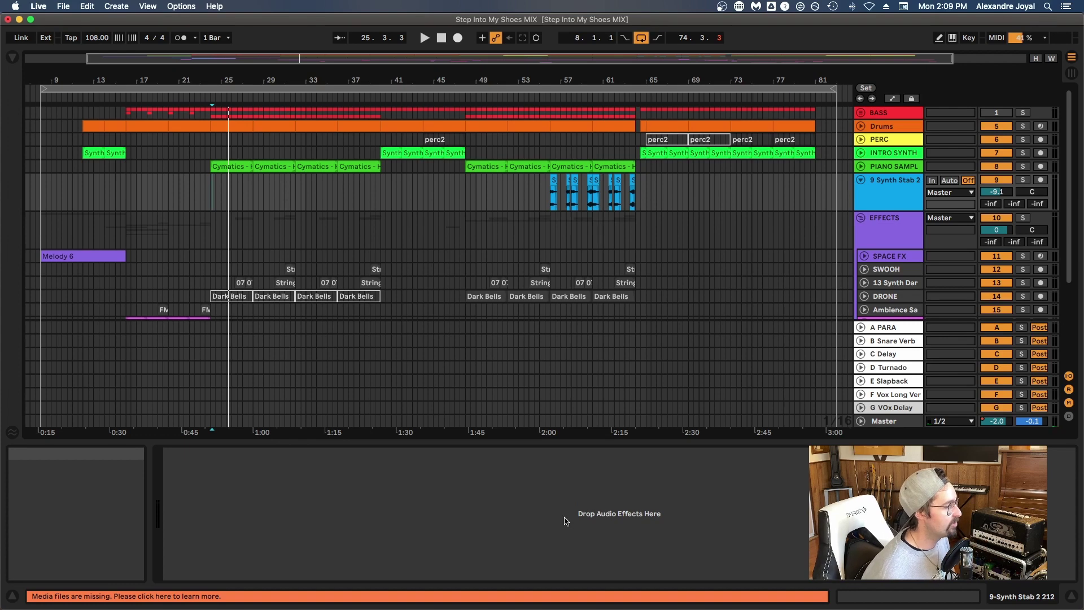
Play the mix from bar 13.4.3 to audition it.
click(104, 198)
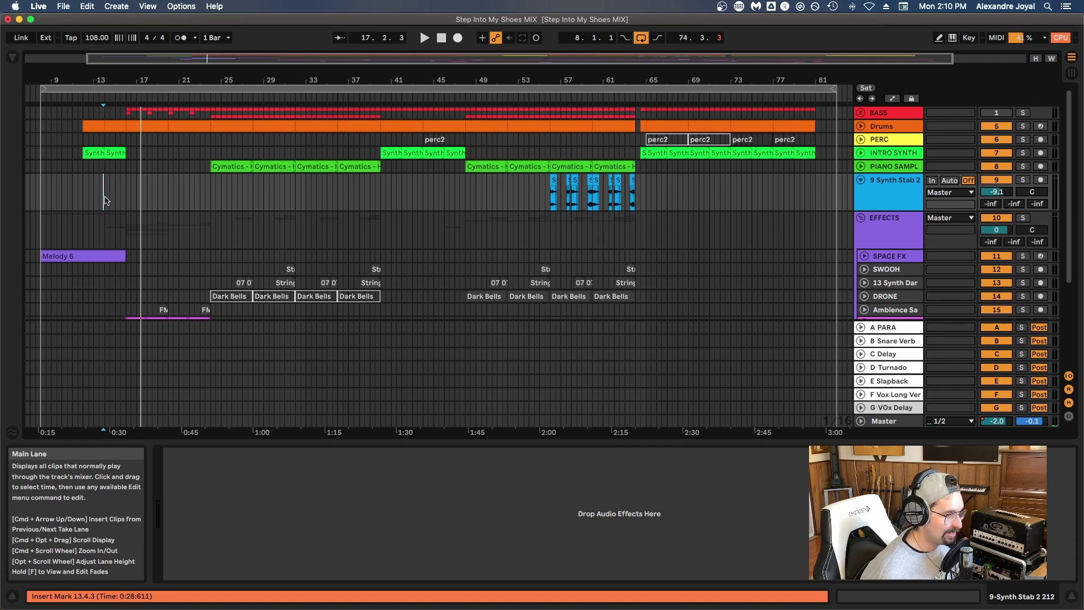
key(space)
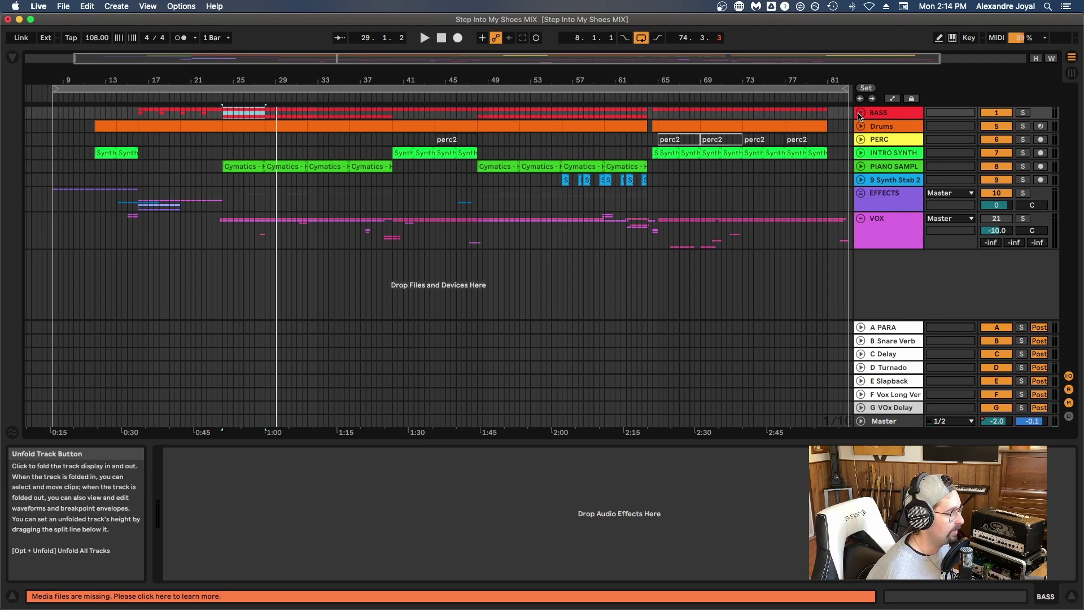
Unfold the BASS group, solo the Bass track and play it.
click(860, 114)
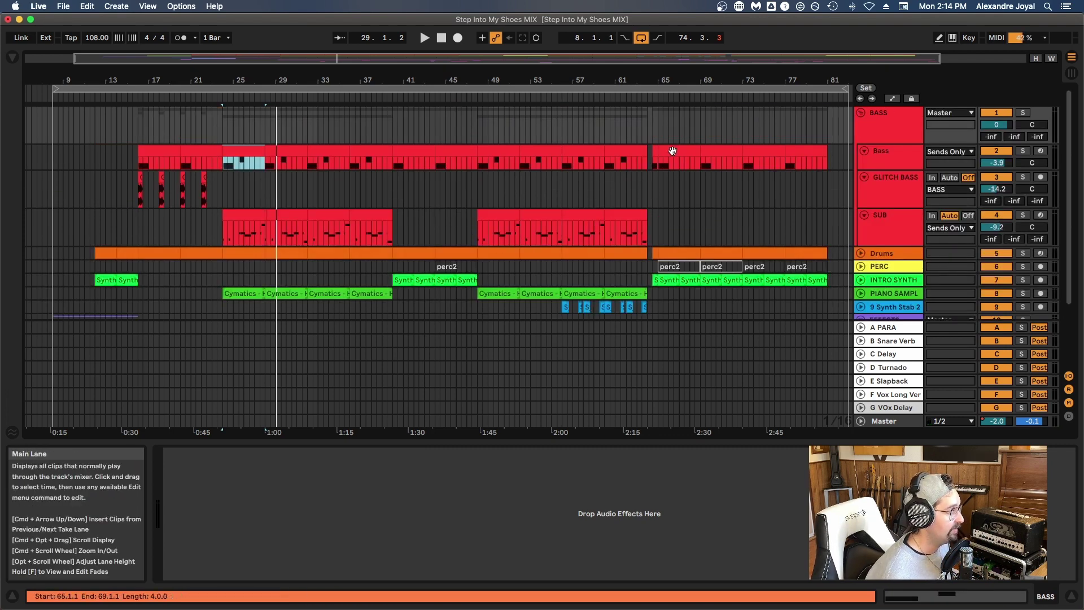
click(226, 151)
click(1023, 151)
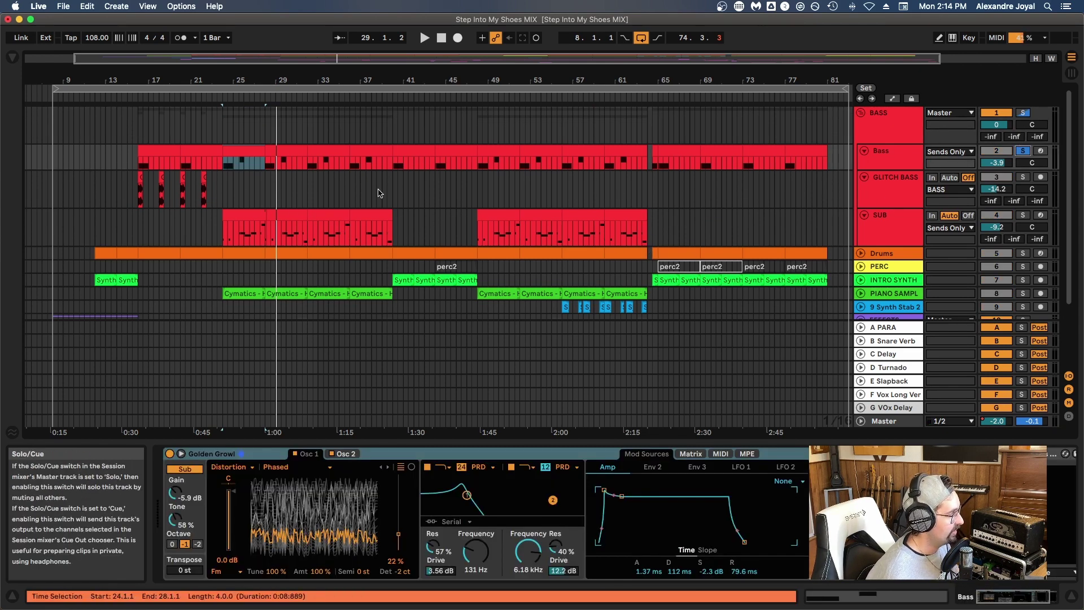
key(space)
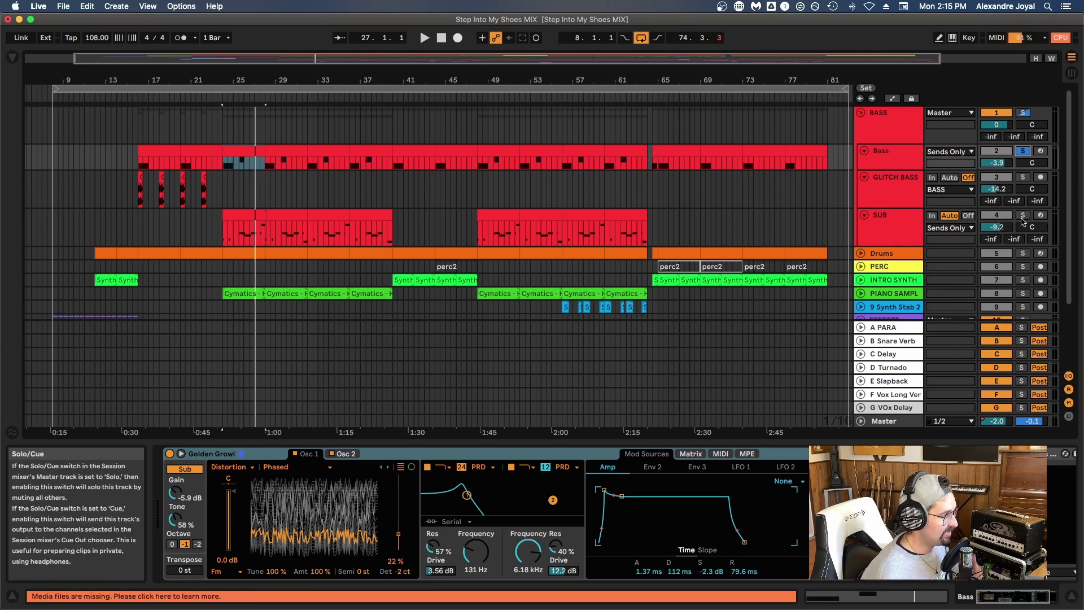
Solo SUB as well and play bars 24–28 of the SUB clip.
click(1022, 218)
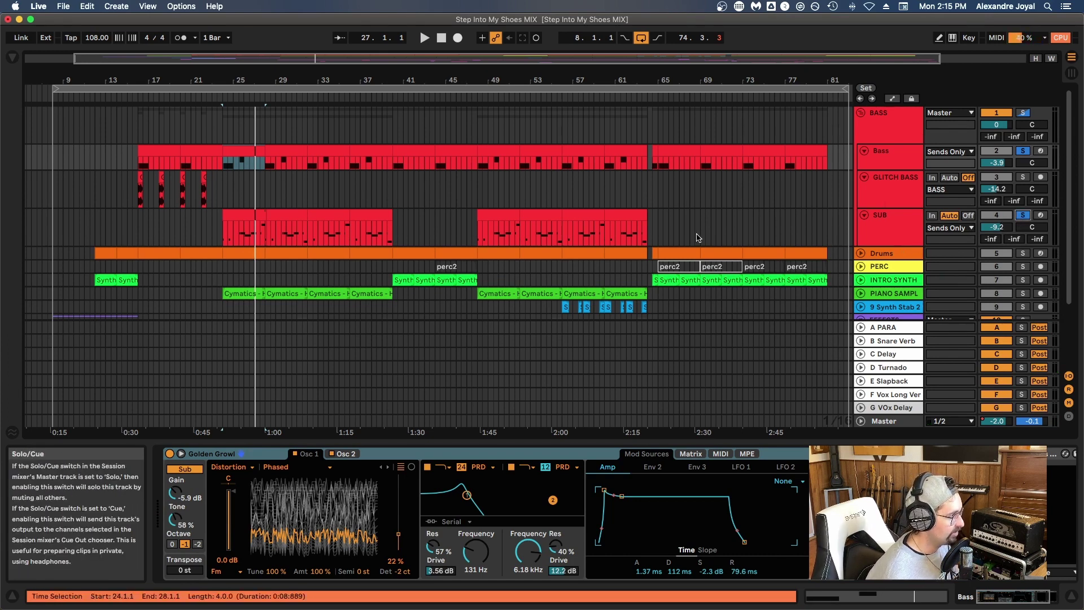
drag(225, 226, 266, 231)
key(space)
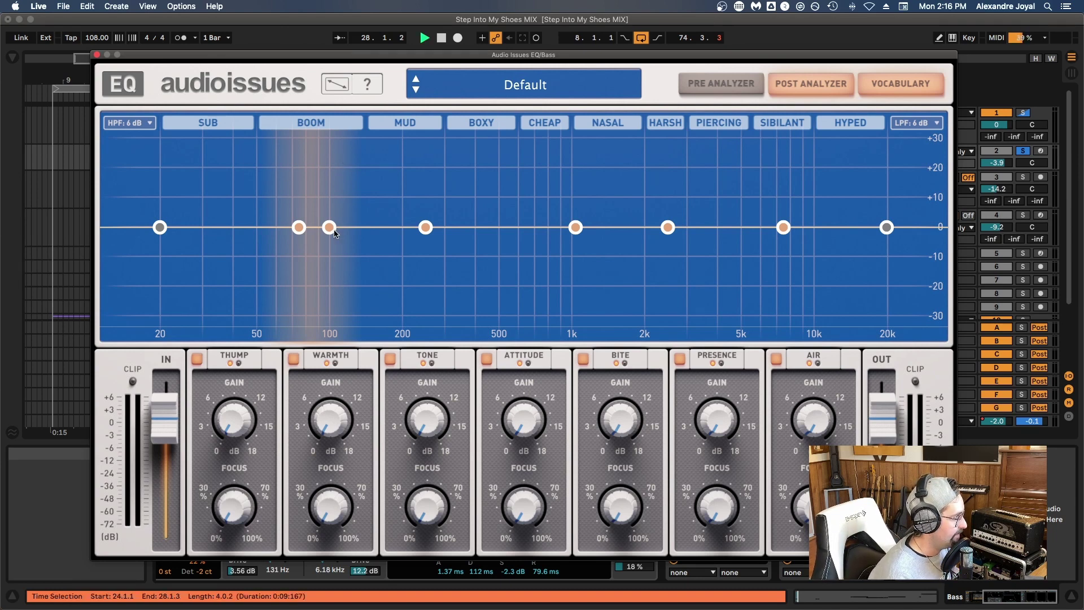
Boost the Bass EQ around 100 Hz by about 14 dB while listening.
key(space)
mouse_move(330, 228)
mouse_down()
mouse_move(331, 177)
mouse_move(344, 177)
mouse_move(319, 175)
mouse_move(341, 158)
mouse_move(346, 228)
mouse_up()
key(space)
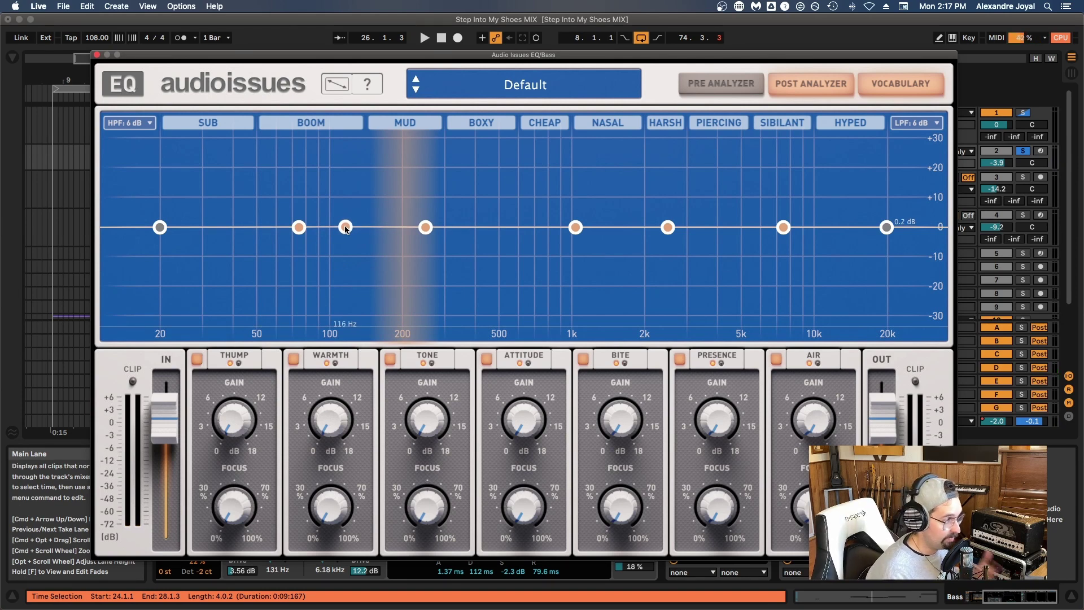
Try a Bass boost around 120–130 Hz, then reset it to 0 dB.
drag(348, 229, 357, 183)
key(space)
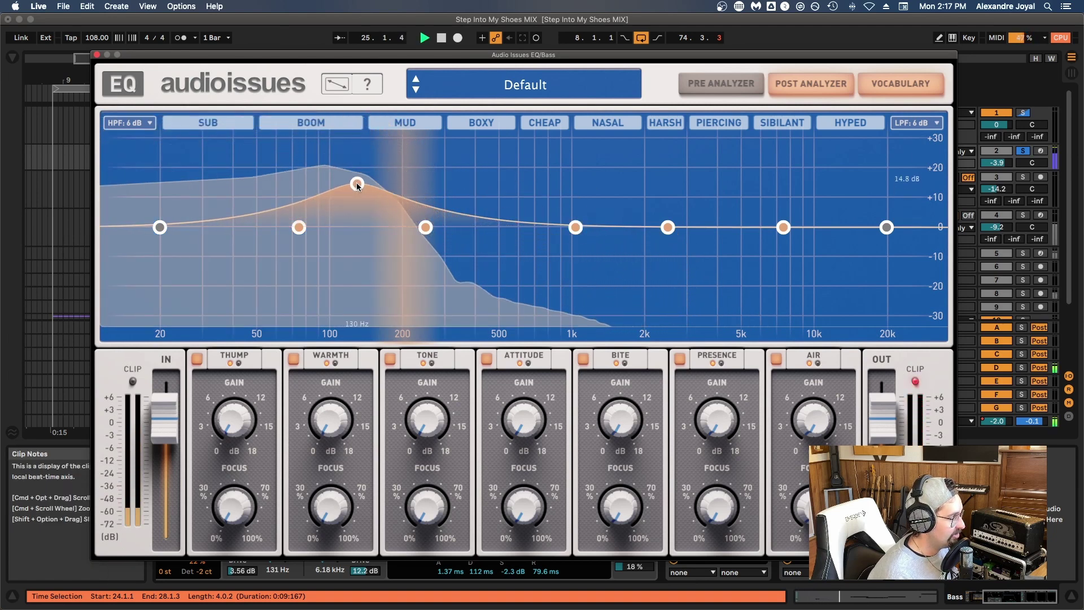
key(space)
double_click(357, 186)
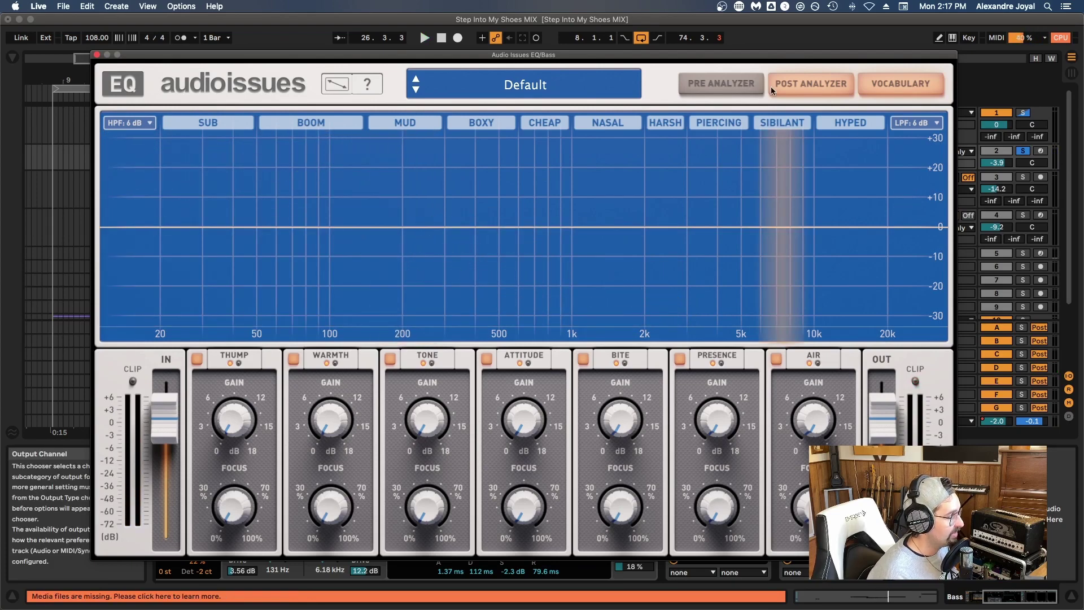
mouse_move(727, 290)
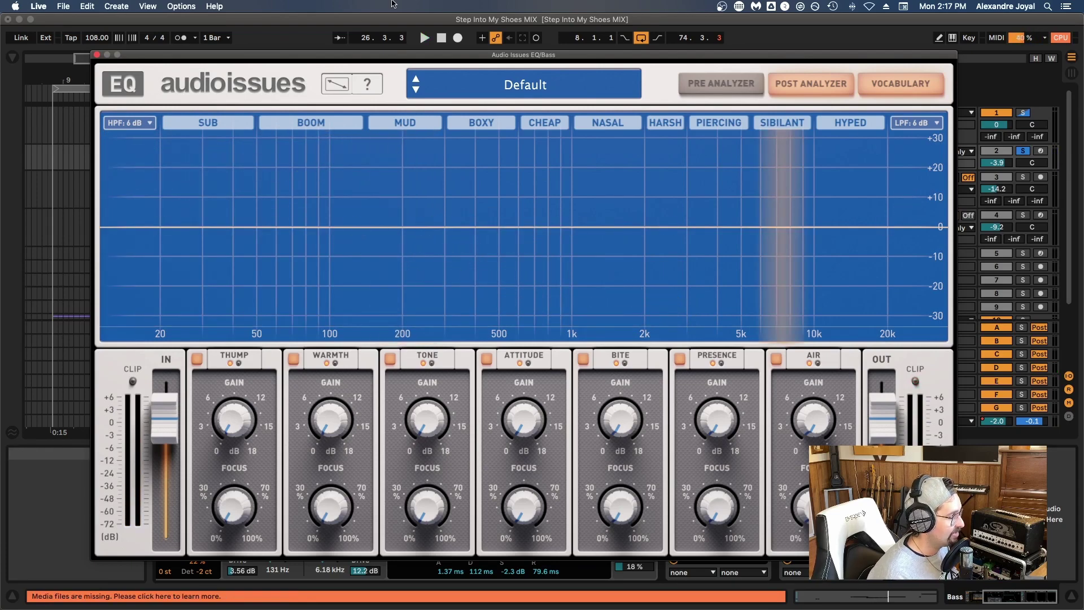
Close the Bass EQ, select the SUB clip at bars 28–32 and open SUB's Audio Issues EQ.
click(97, 55)
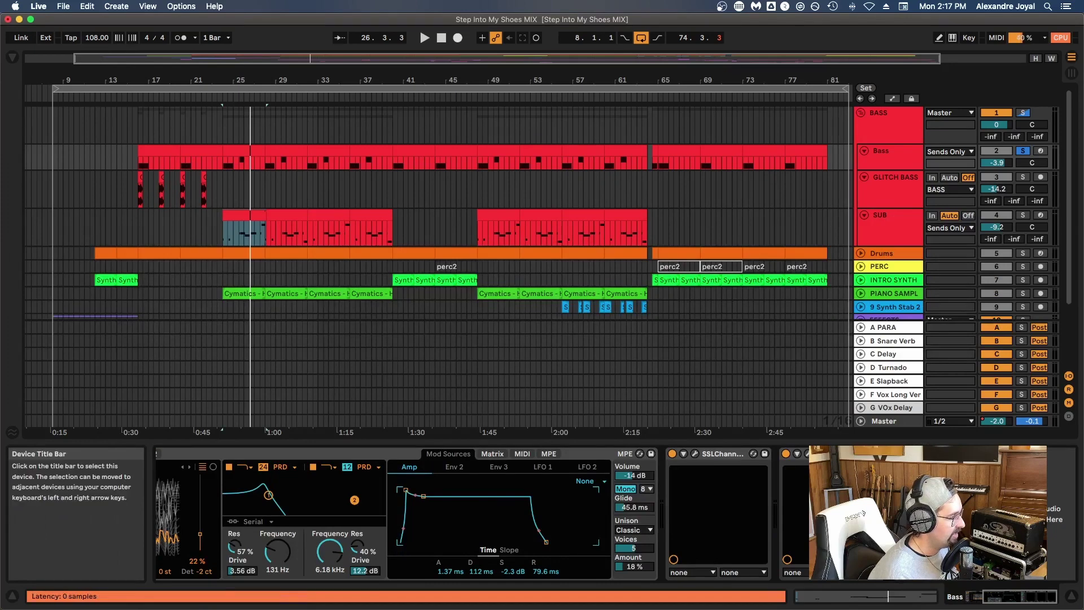
key(super+z)
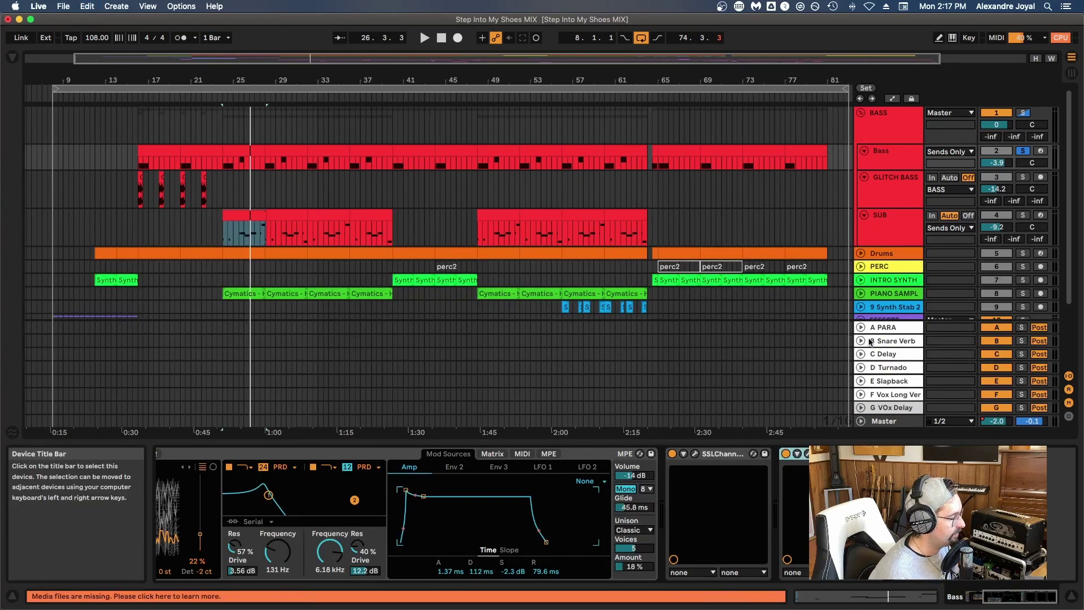
click(888, 216)
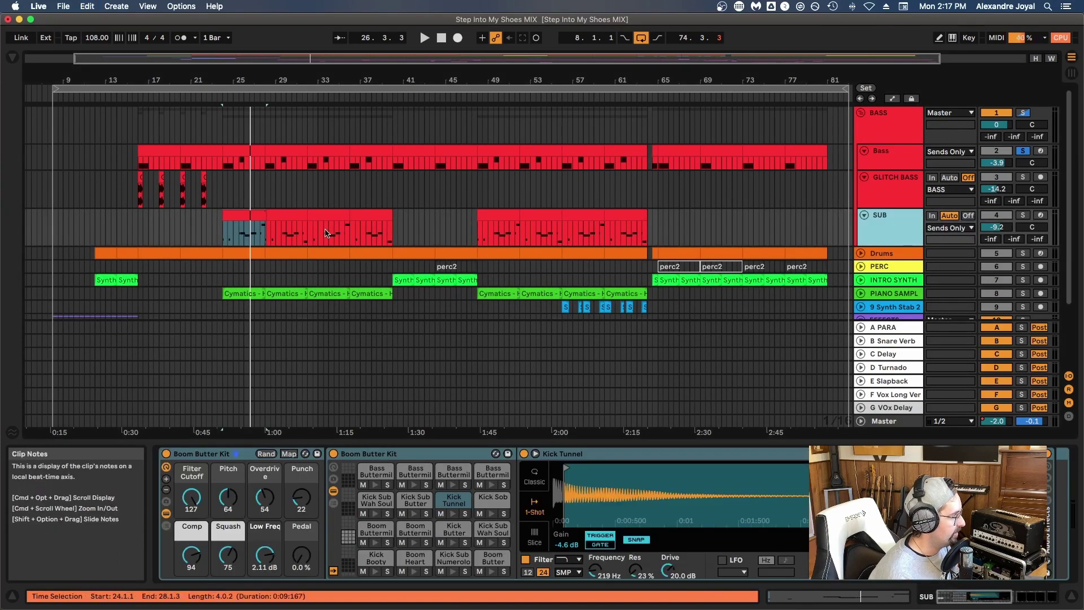
click(287, 231)
click(1023, 215)
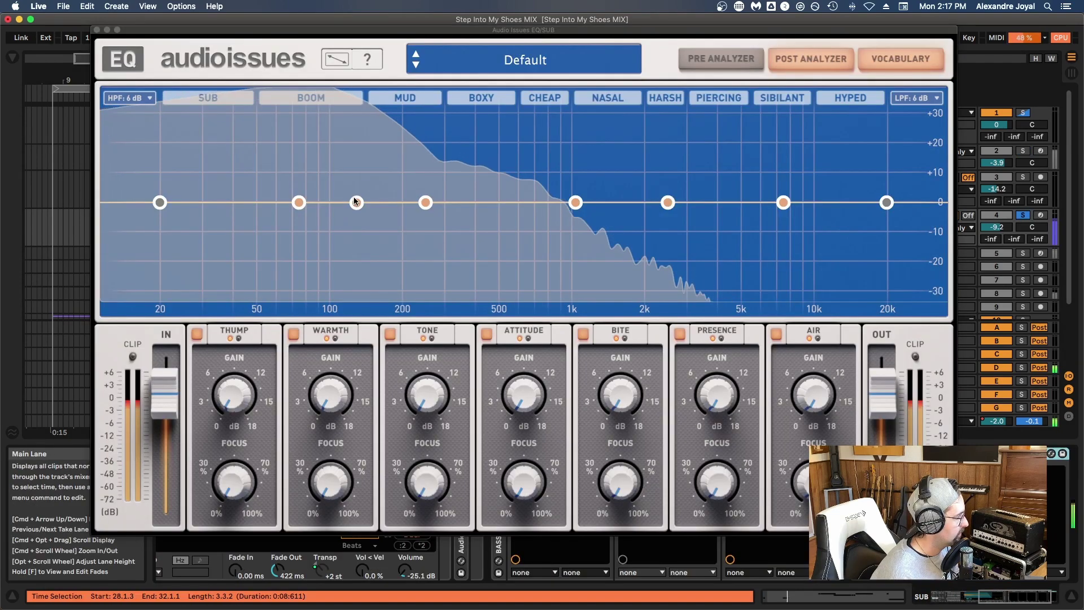
key(super+alt+p)
Strongly boost SUB's mud range around 135 Hz, then pull it back to about 0.7 dB.
drag(355, 202, 361, 144)
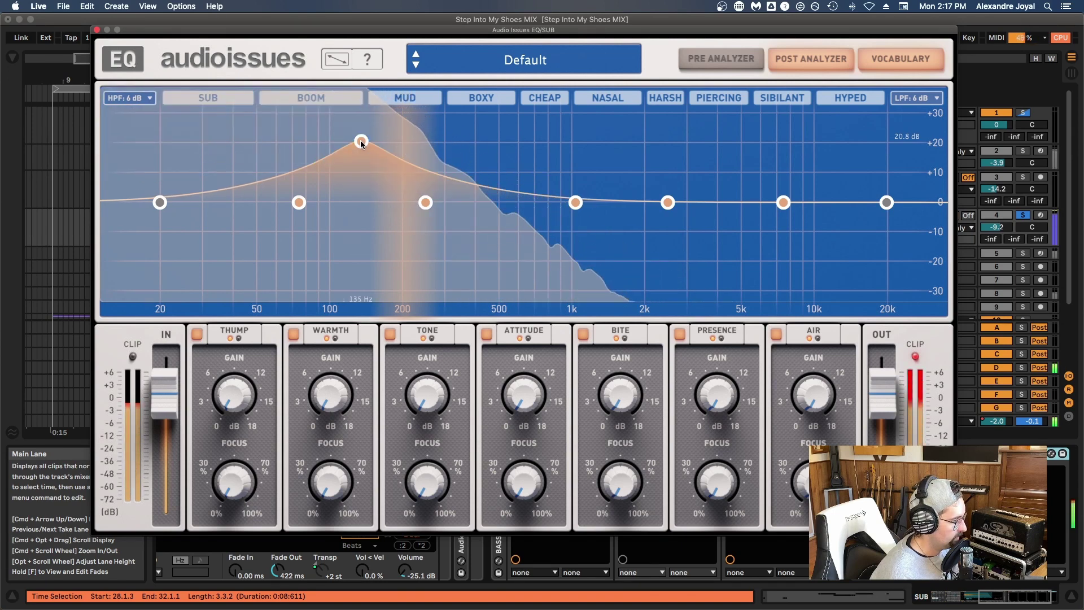
drag(361, 143, 355, 199)
key(space)
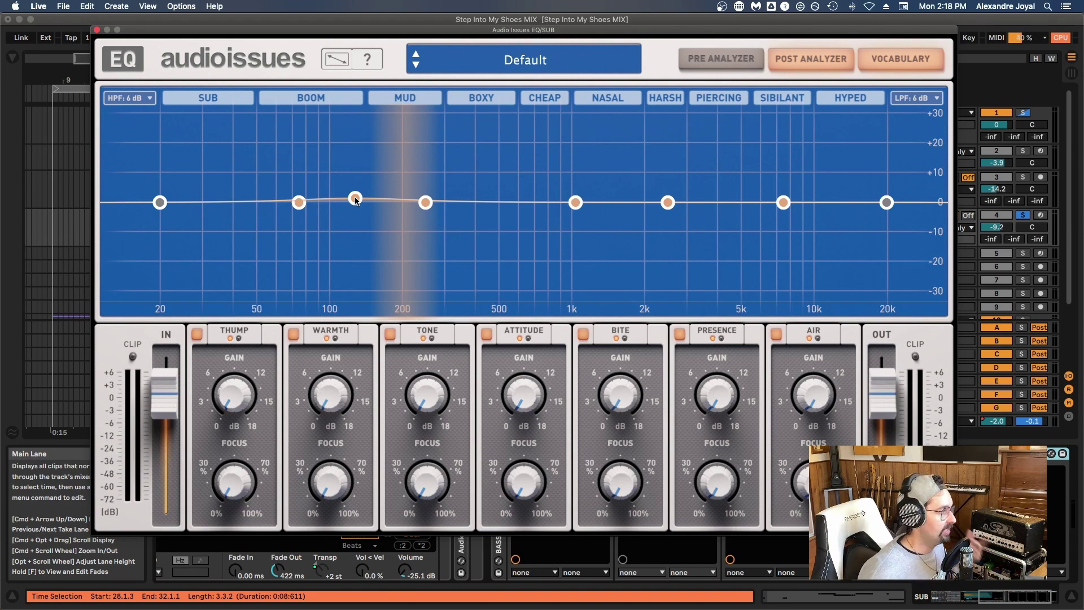
drag(357, 200, 357, 204)
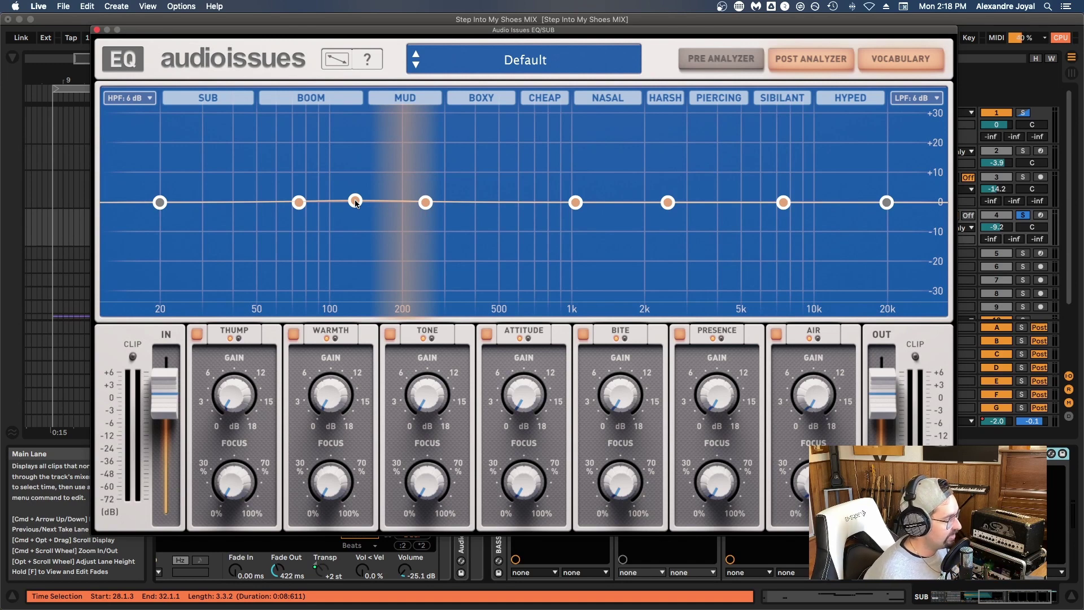
Solo Bass for comparison, play and stop, then close the SUB EQ window.
click(1022, 151)
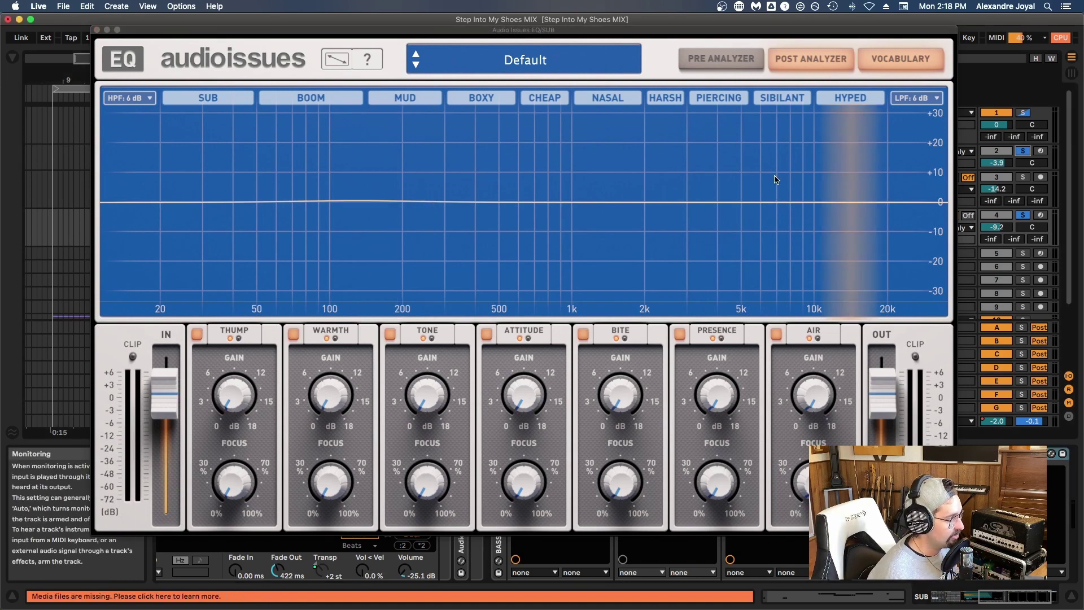
key(space)
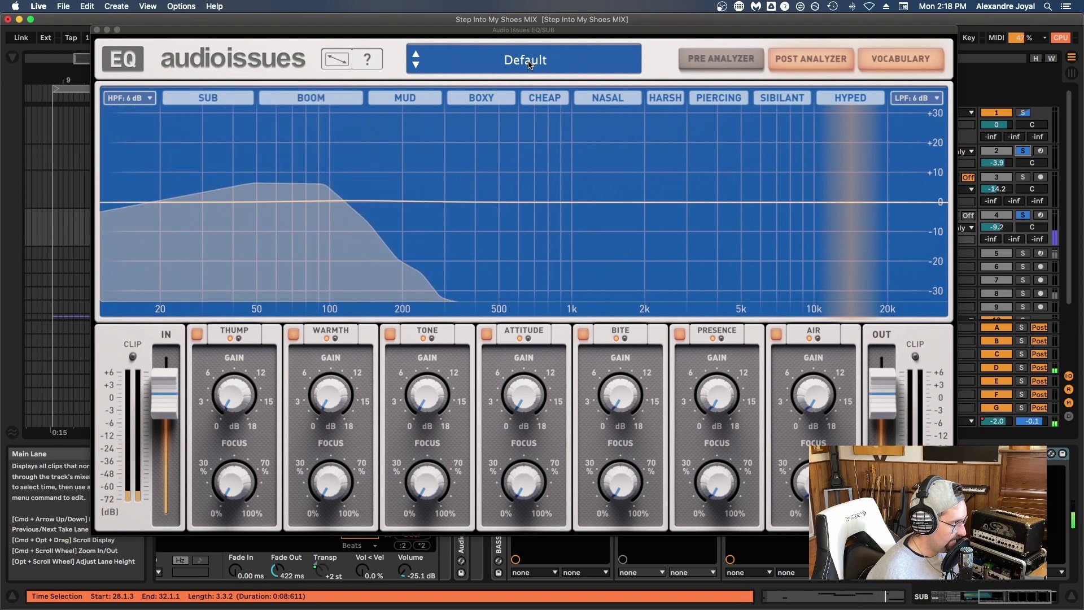
key(space)
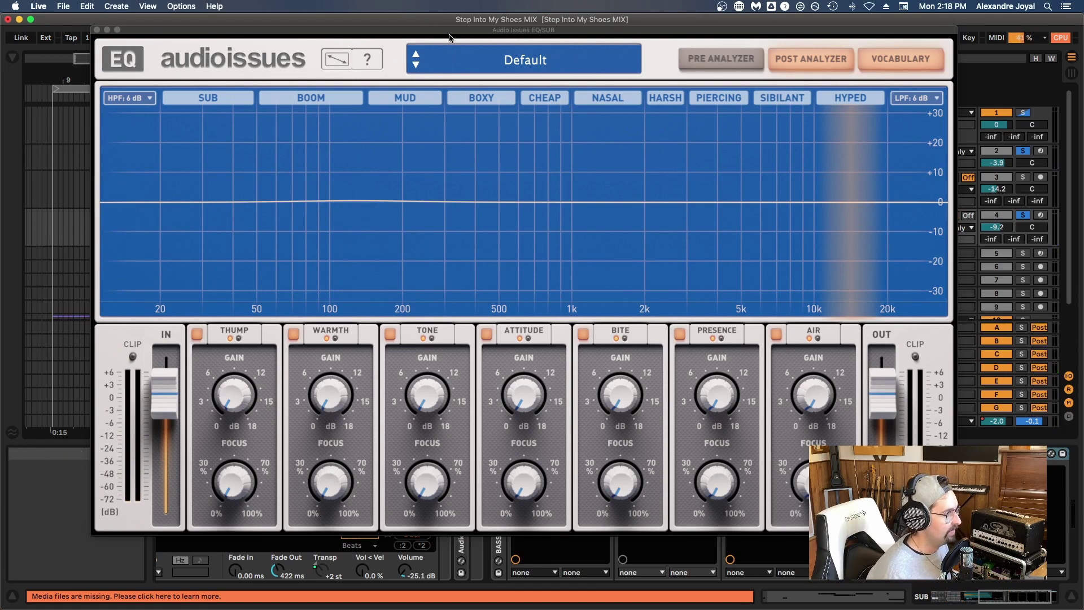
click(96, 30)
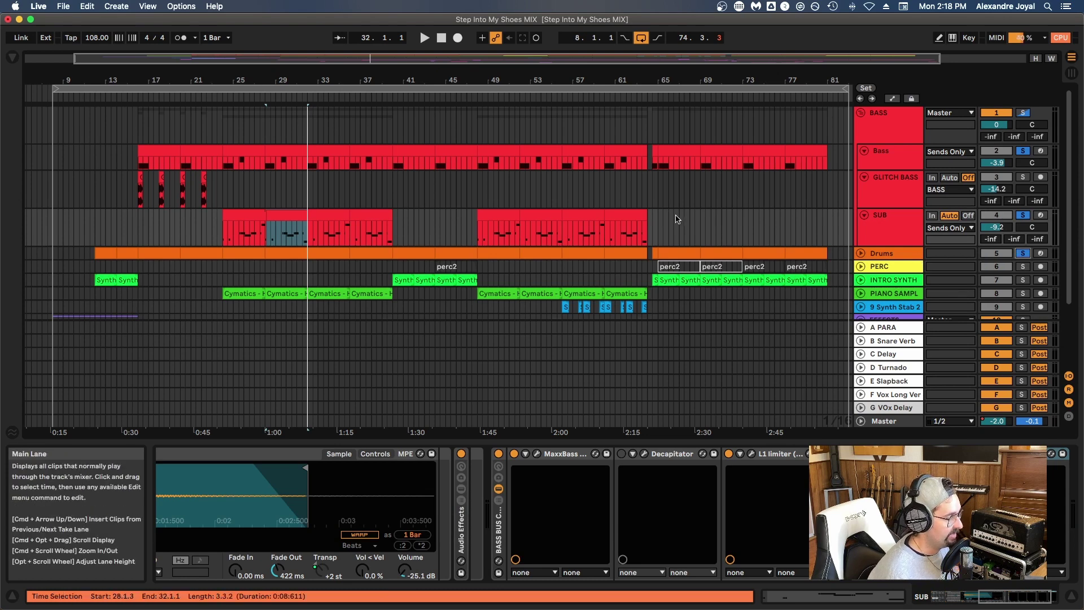
Select the SUB clip at bars 24–28, unfold INTRO SYNTH, play, and reopen SUB's Audio Issues EQ.
click(243, 218)
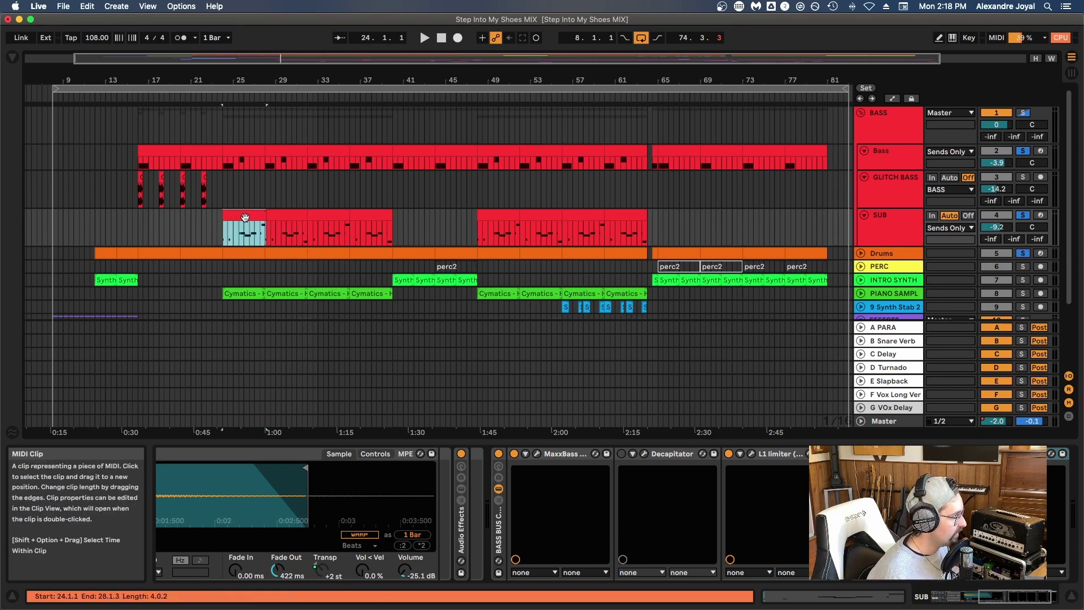
click(861, 279)
key(space)
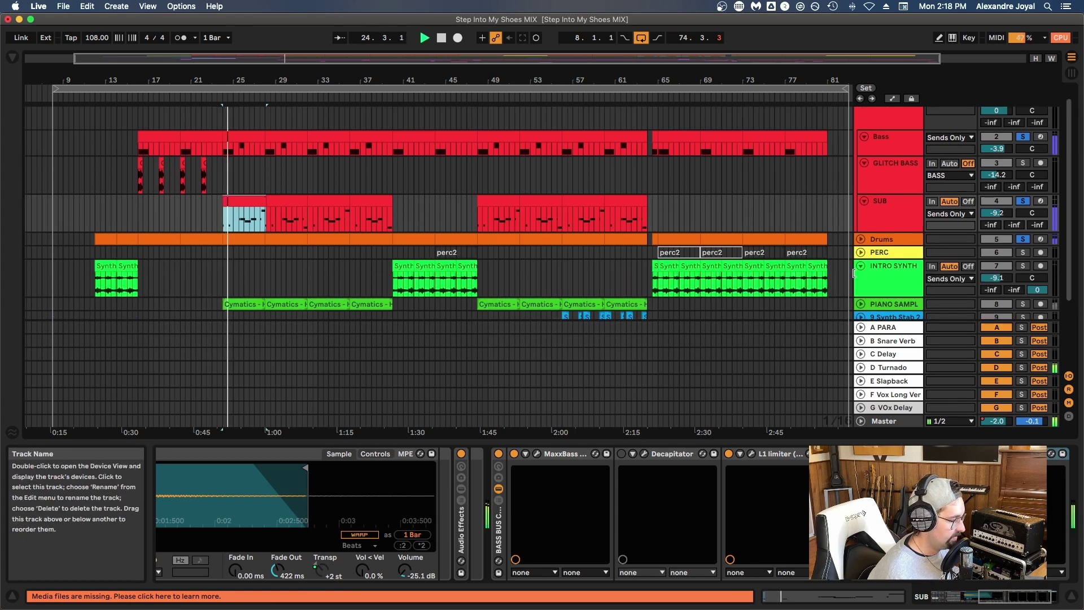
click(887, 207)
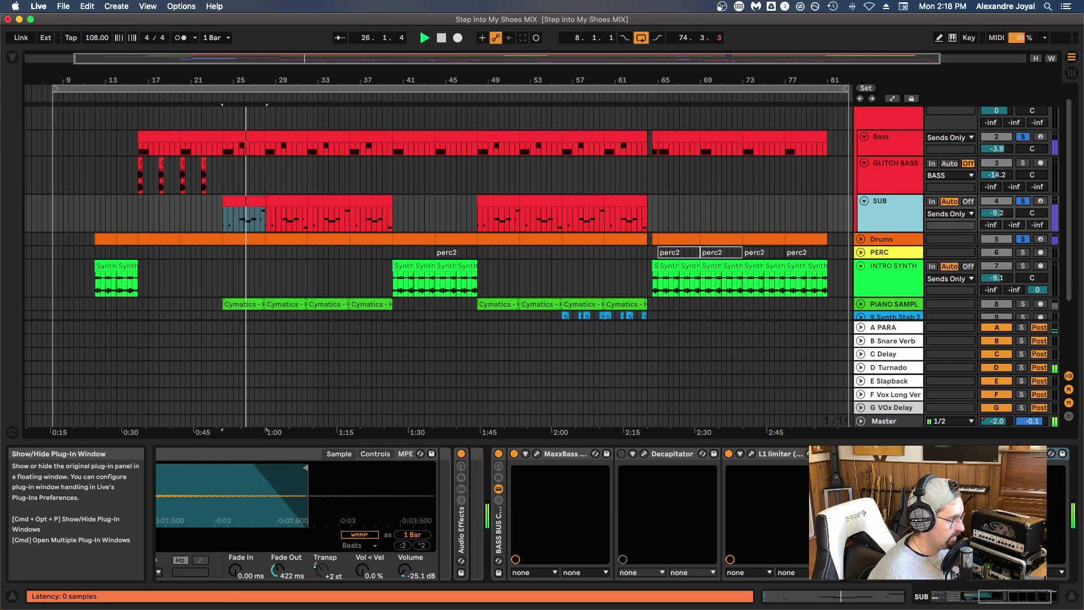
click(857, 454)
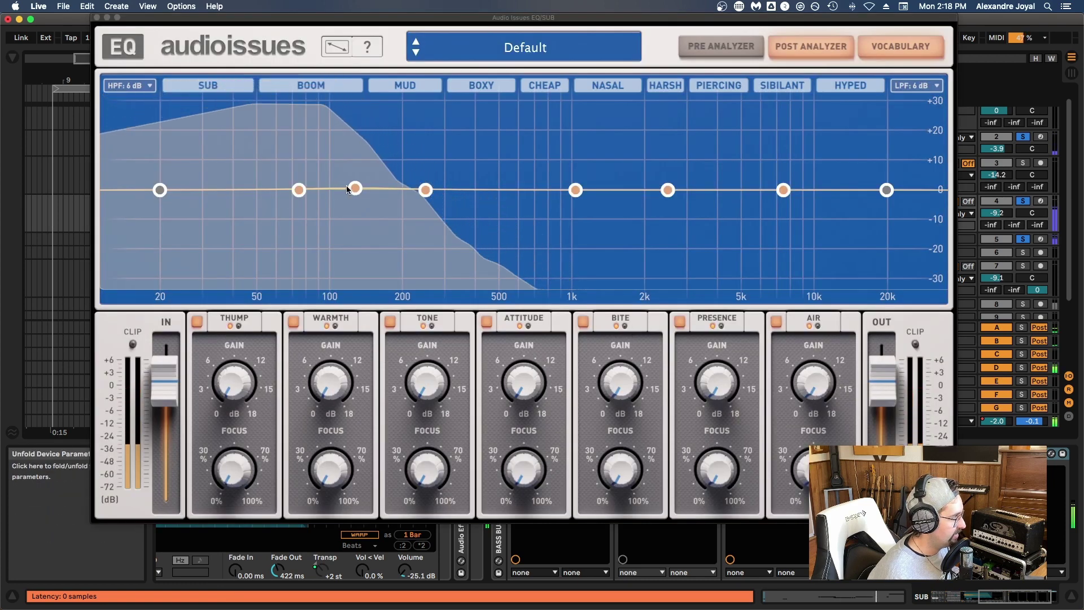
Sweep an 11 dB SUB boost from 114 Hz to 123 Hz, pull it back flat near 119 Hz, then stop playback.
drag(355, 189, 345, 149)
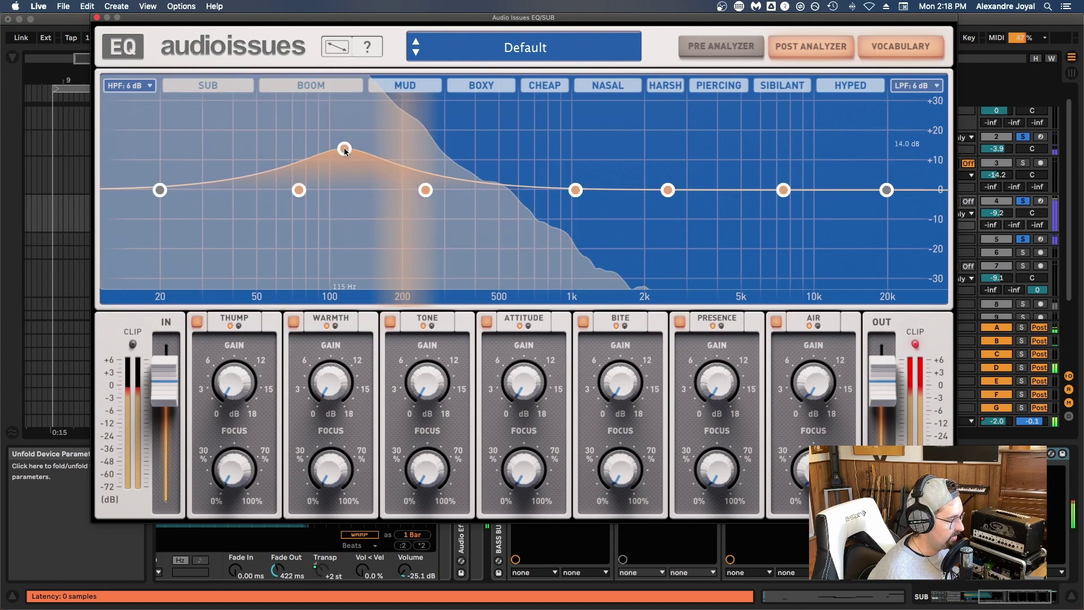
drag(345, 150, 351, 150)
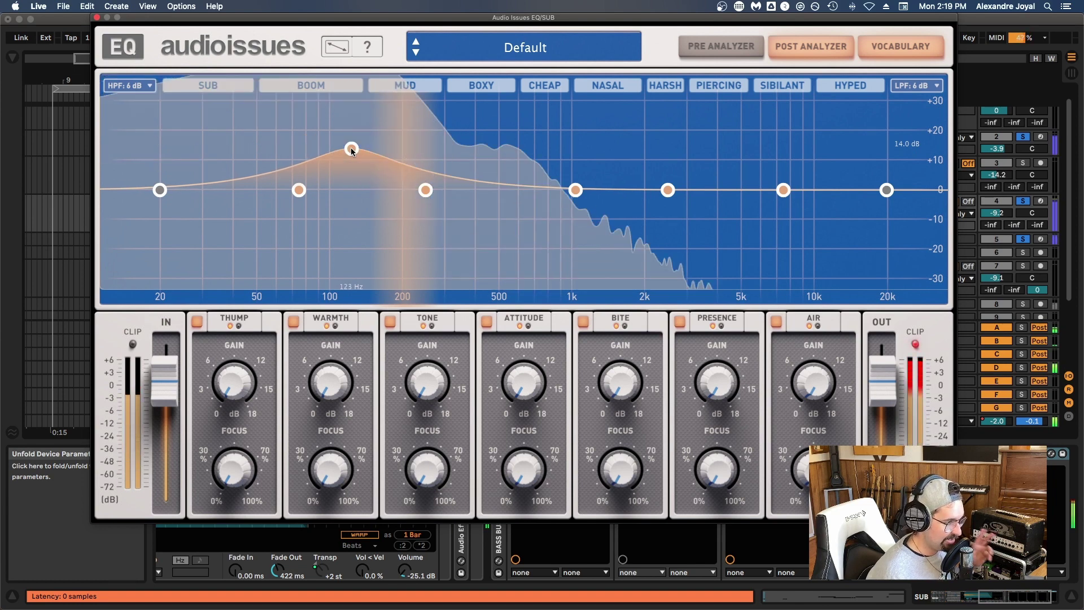
drag(351, 150, 349, 192)
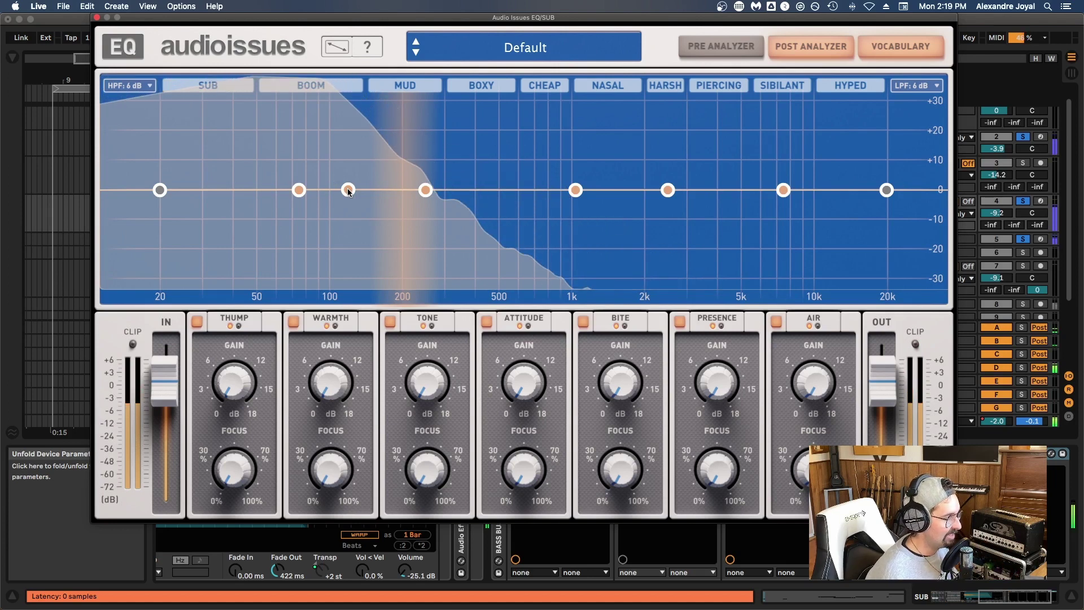
key(space)
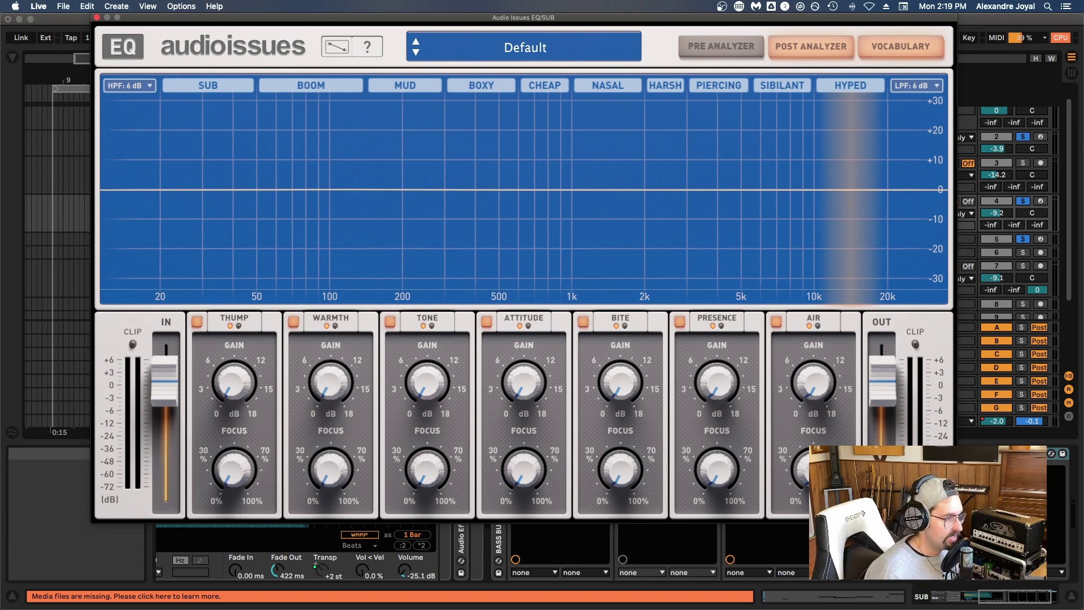
Close the SUB track's EQ window with Cmd+Alt+P.
key(super+alt+p)
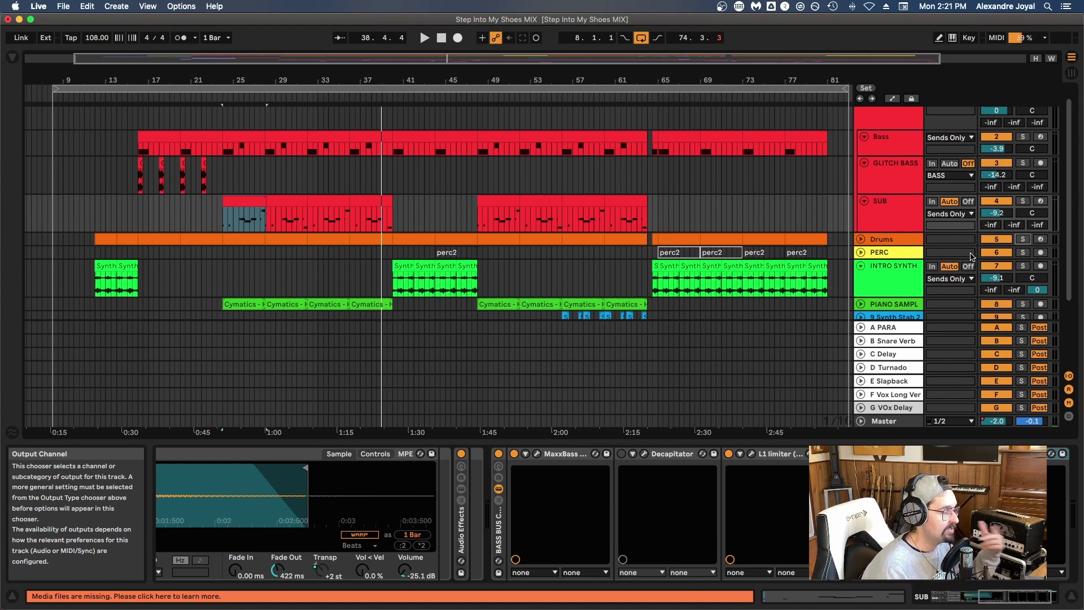
Solo Bass, SUB, Drums and PIANO SAMPLE together and play the mix from the start marker.
scroll(944, 193, up, 1)
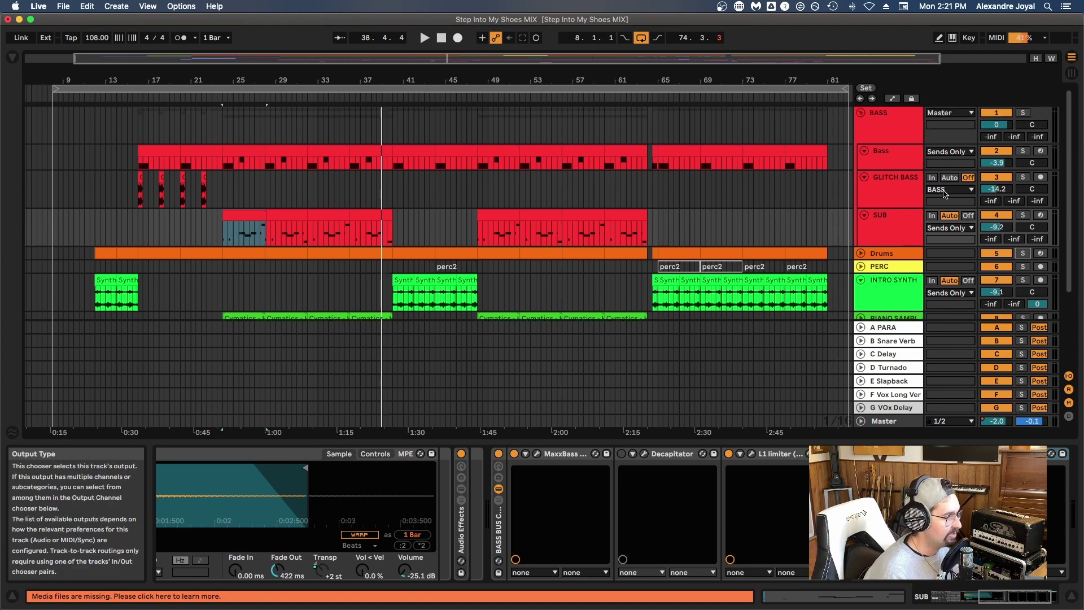
click(1025, 151)
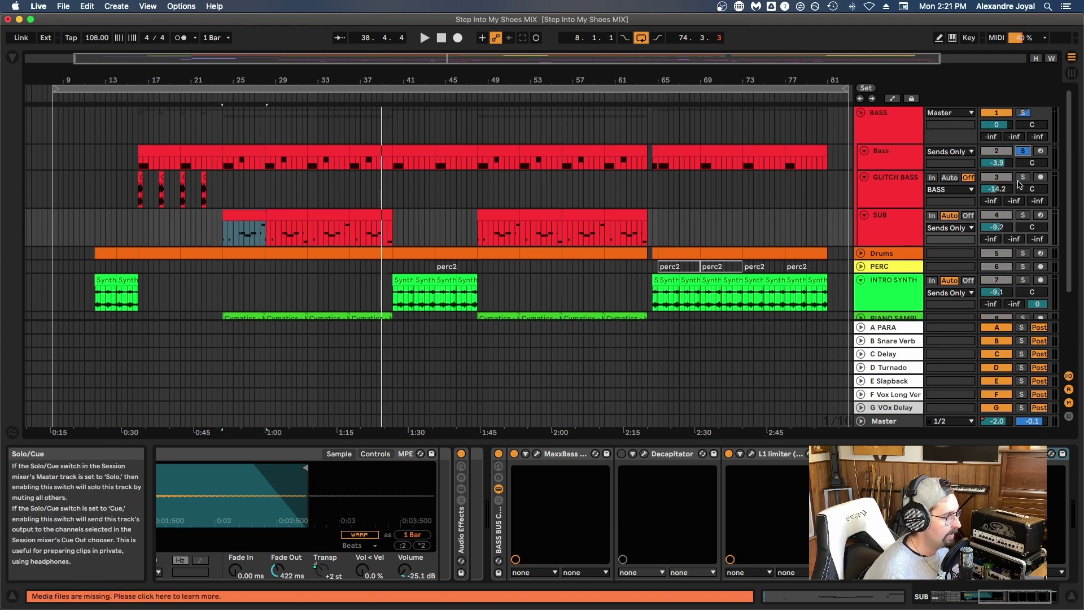
key(space)
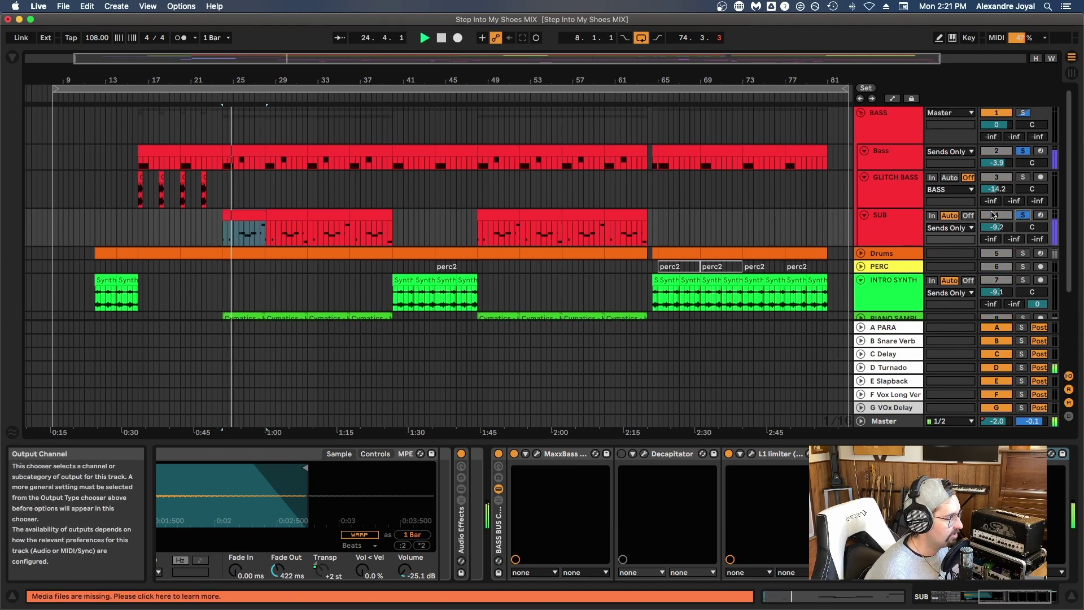
click(1023, 215)
scroll(1024, 198, down, 5)
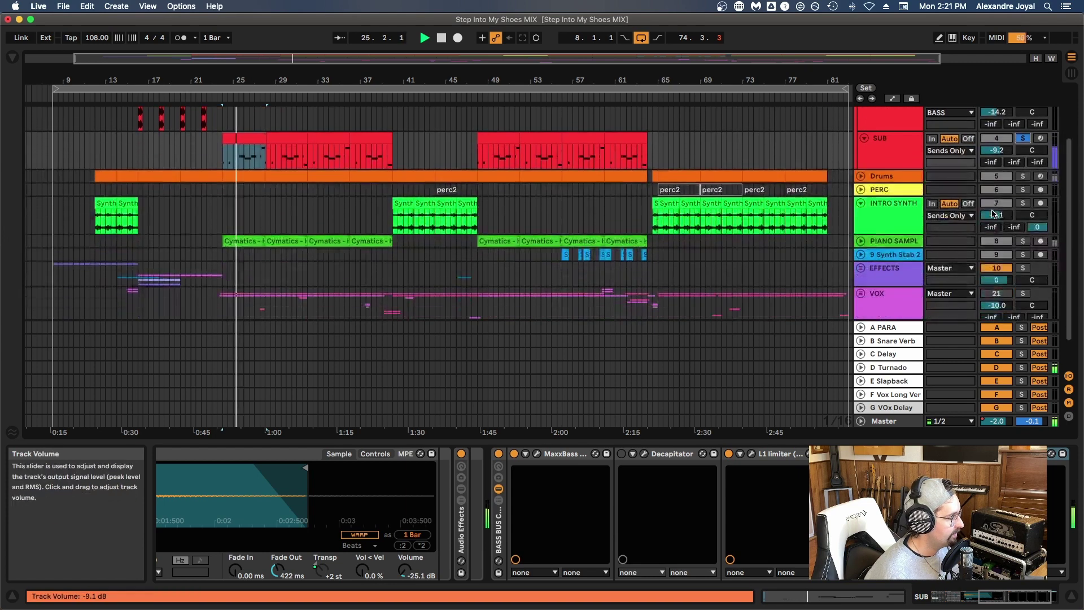
click(1023, 176)
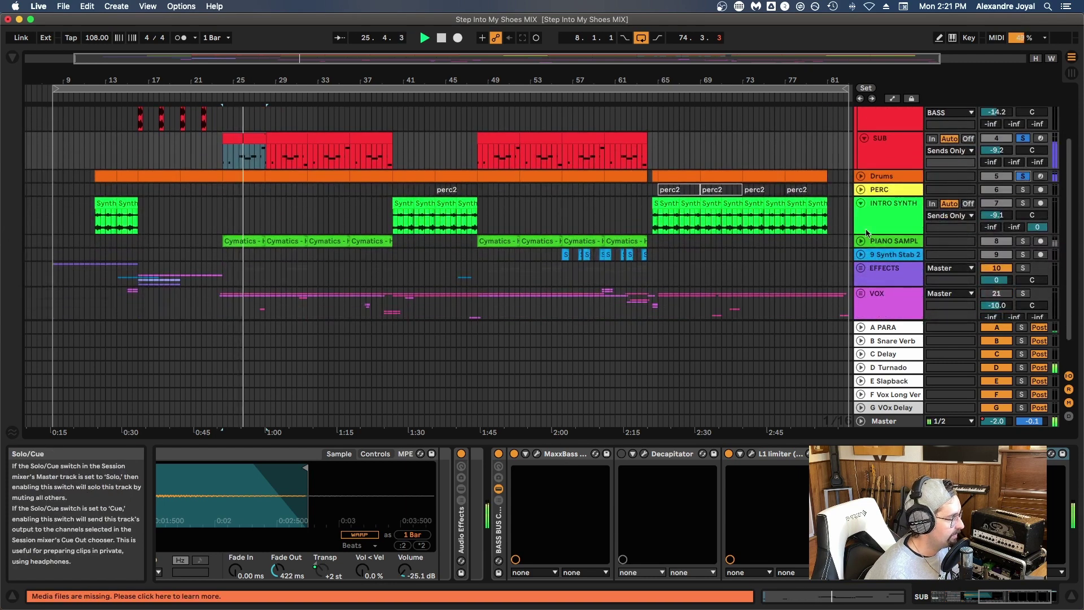
click(1023, 241)
scroll(1023, 241, down, 2)
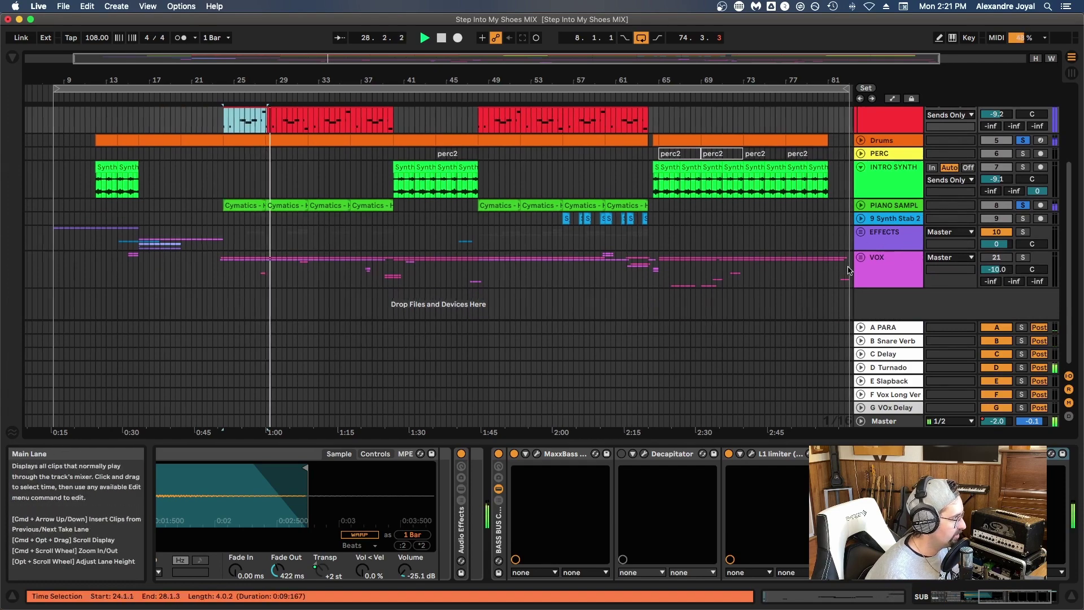
scroll(900, 232, up, 5)
scroll(849, 270, right, 2)
scroll(850, 269, up, 1)
scroll(850, 269, right, 1)
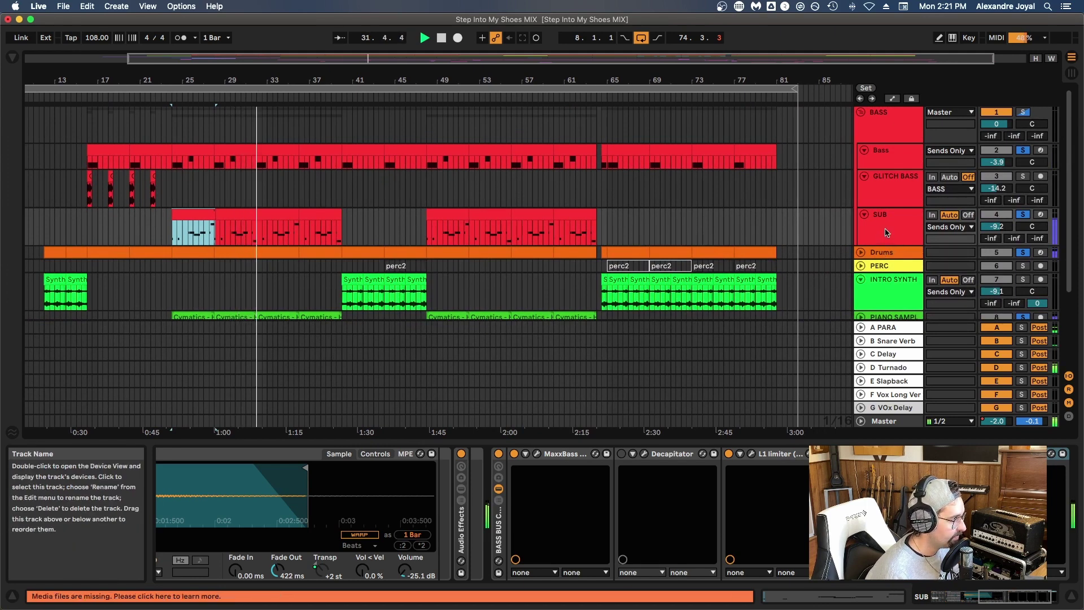
Paste the copied Audio Issues EQ after CLA-76 on PIANO SAMPLE and open its window.
scroll(882, 296, down, 2)
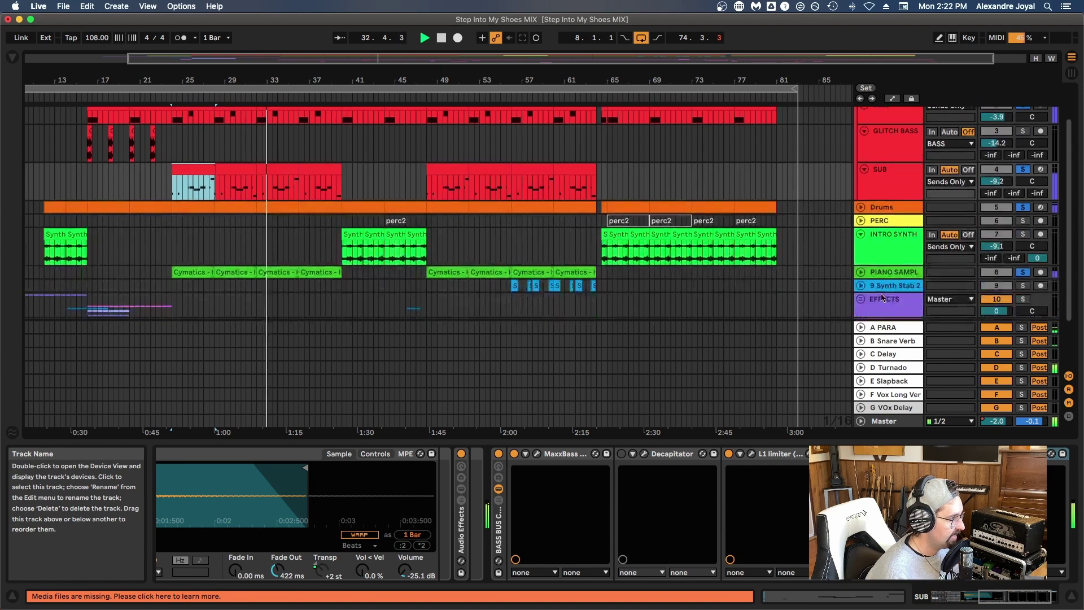
click(895, 271)
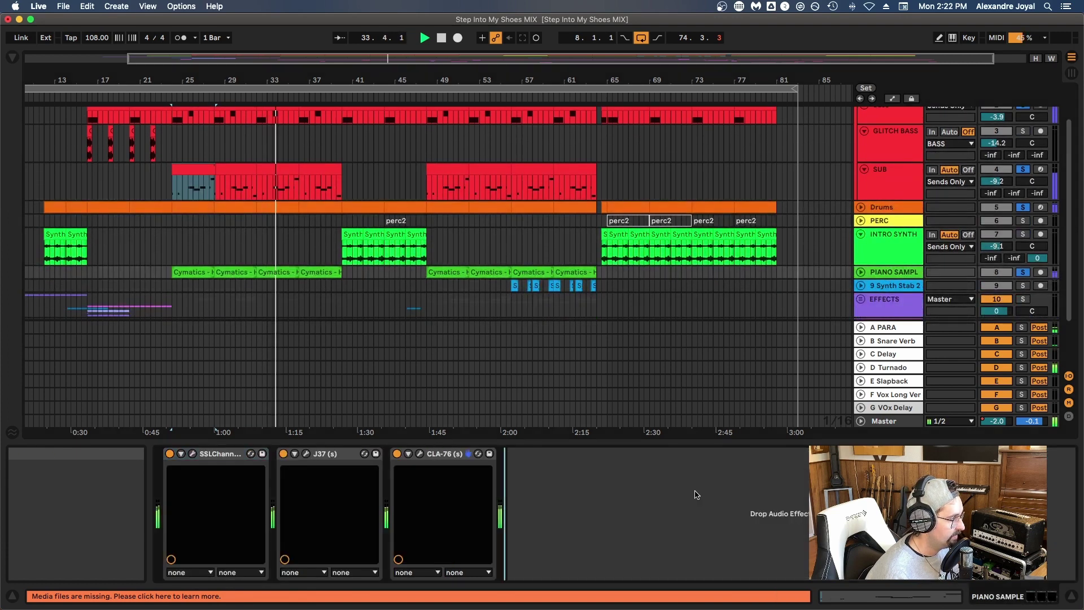
right_click(698, 496)
key(super+v)
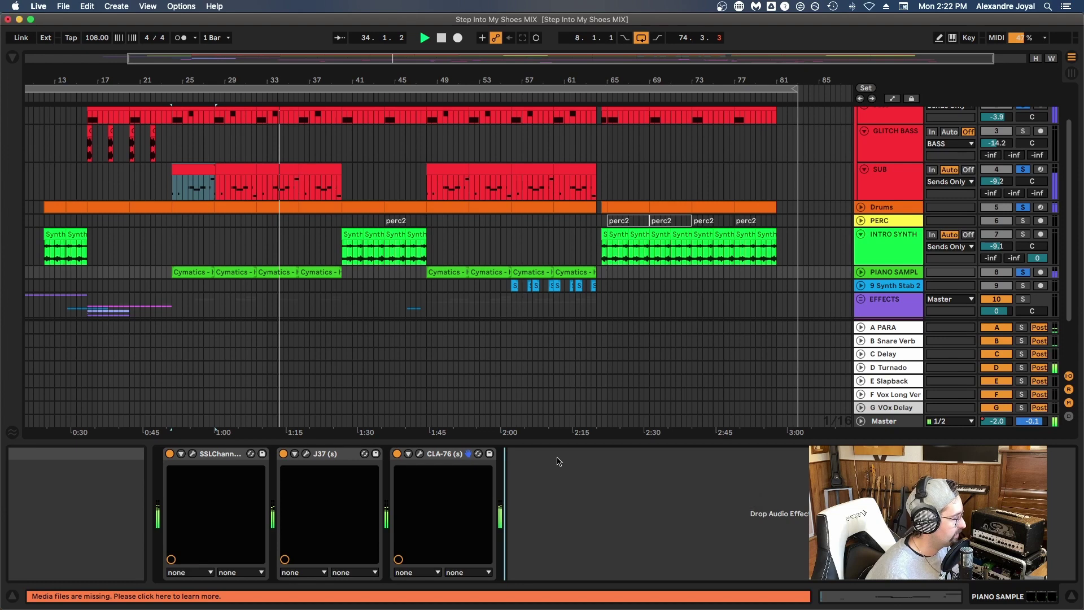
click(548, 460)
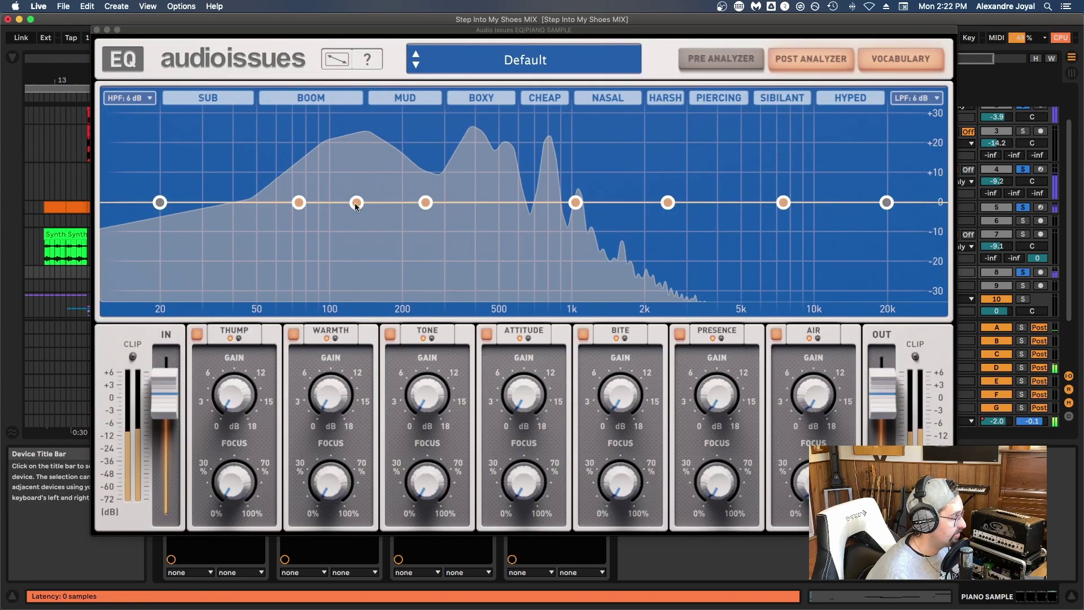
Boost the piano around 118 Hz by about 14 dB, then lower it to about 8.6 dB and adjust near 127 Hz.
drag(356, 203, 355, 159)
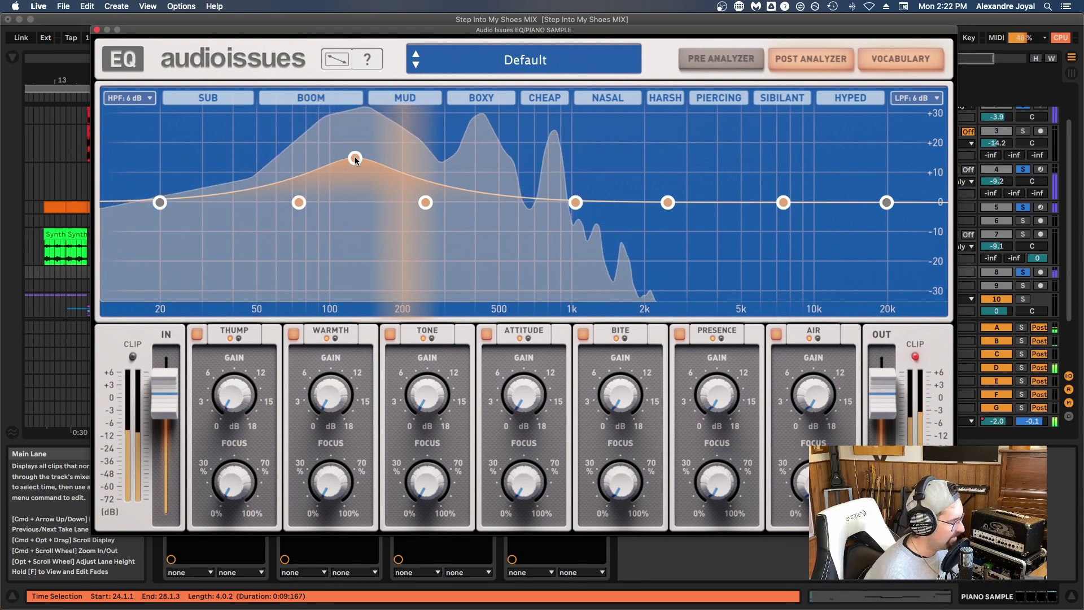
drag(355, 157, 354, 210)
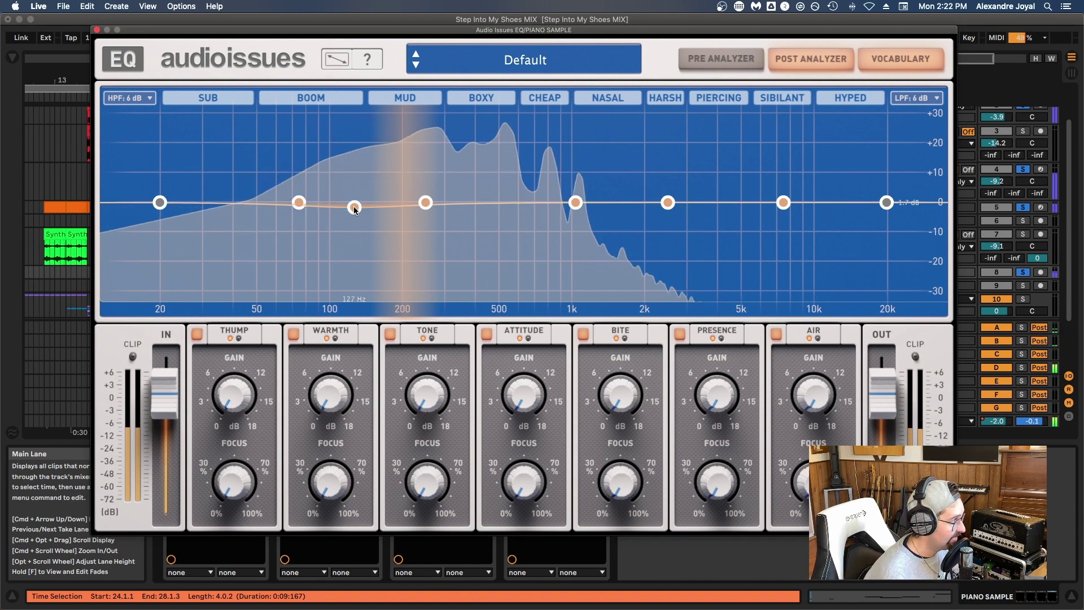
mouse_move(354, 207)
mouse_down()
mouse_move(353, 153)
mouse_move(354, 204)
mouse_up()
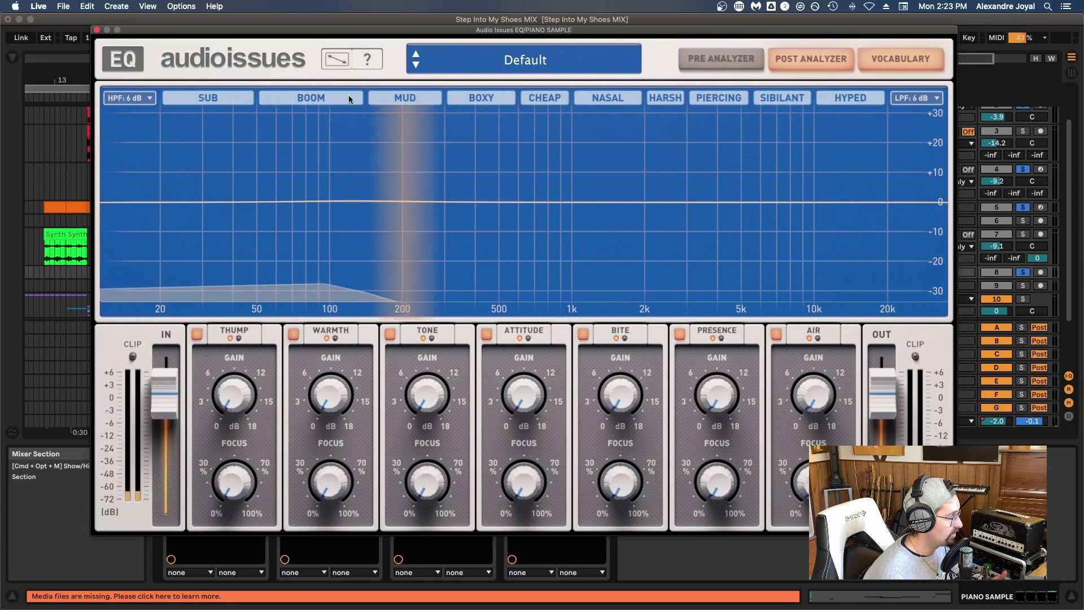
Slide the piano EQ's low-mid band node to about 200 Hz, keeping it at 0 dB.
drag(353, 202, 404, 202)
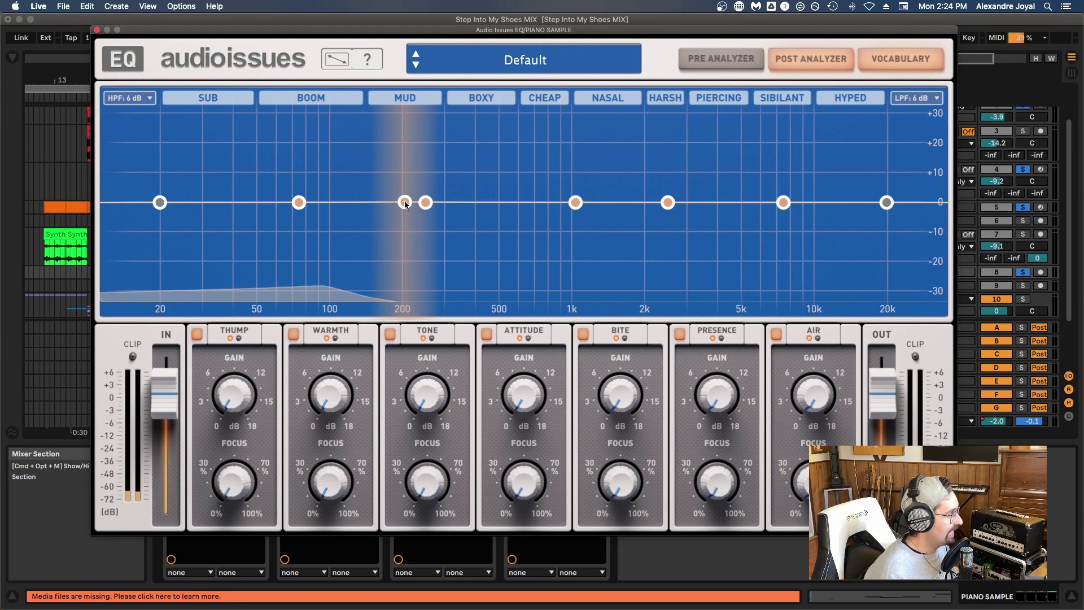
Play the piano with its mud band boosted about 5 dB near 200 Hz, flatten it, then select Drums.
mouse_move(405, 201)
mouse_down()
mouse_move(402, 185)
mouse_move(403, 203)
mouse_up()
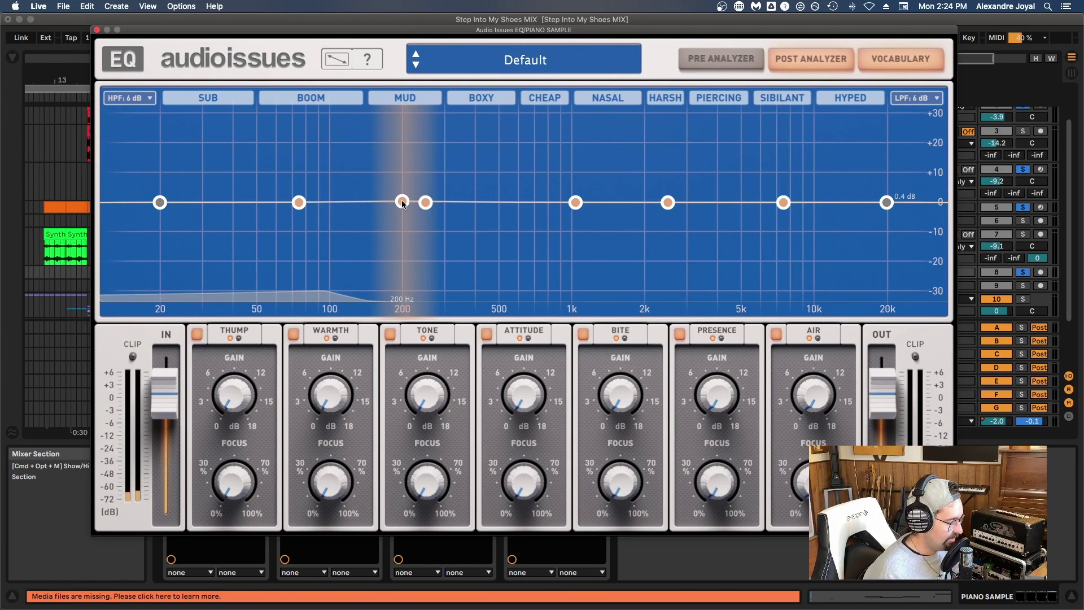
key(space)
drag(402, 202, 402, 175)
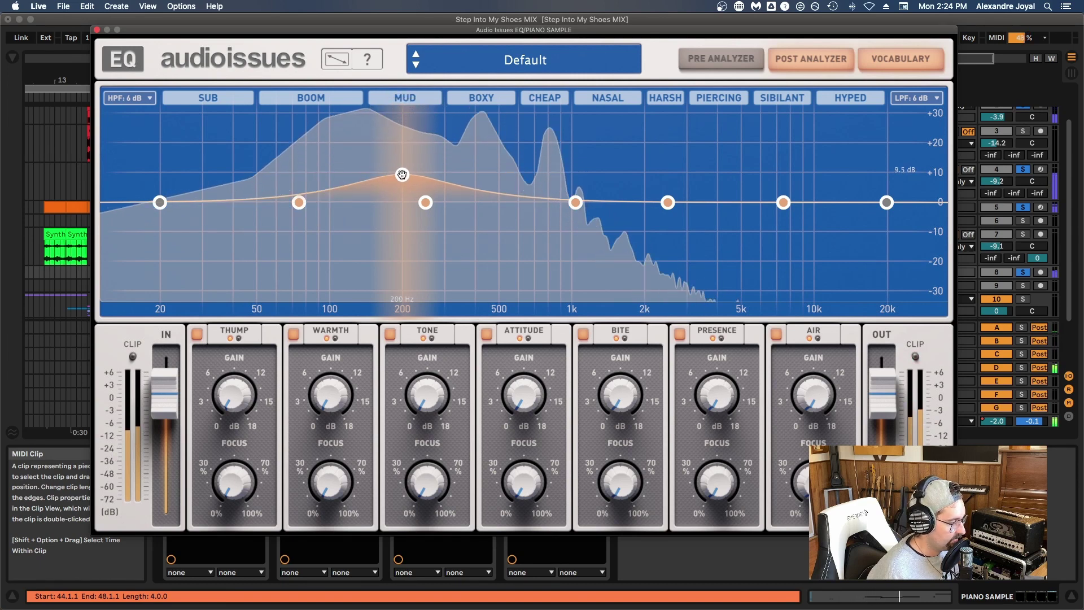
drag(402, 174, 407, 201)
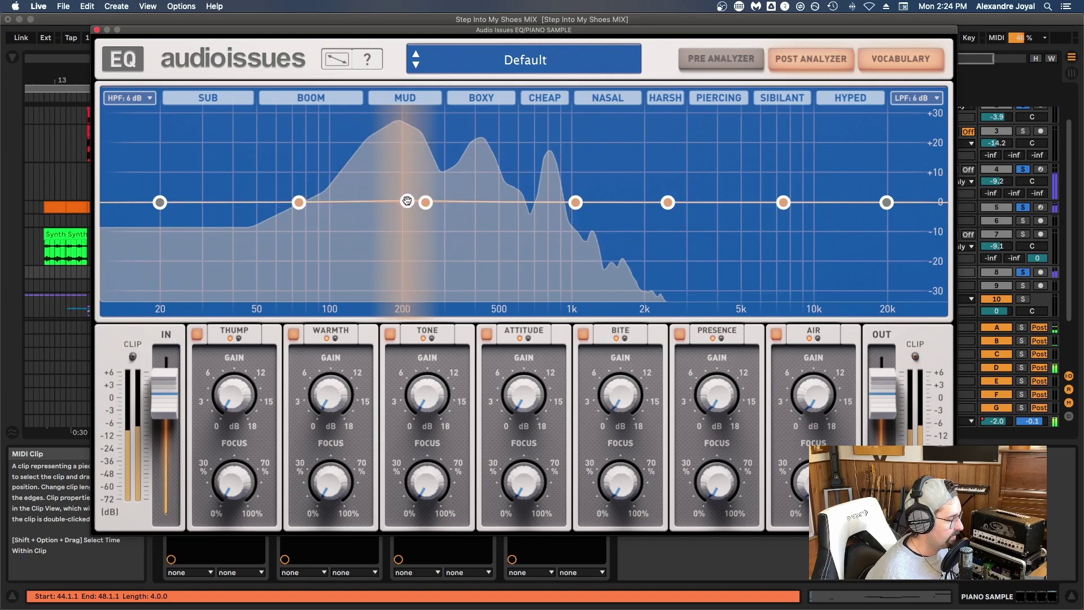
key(Up)
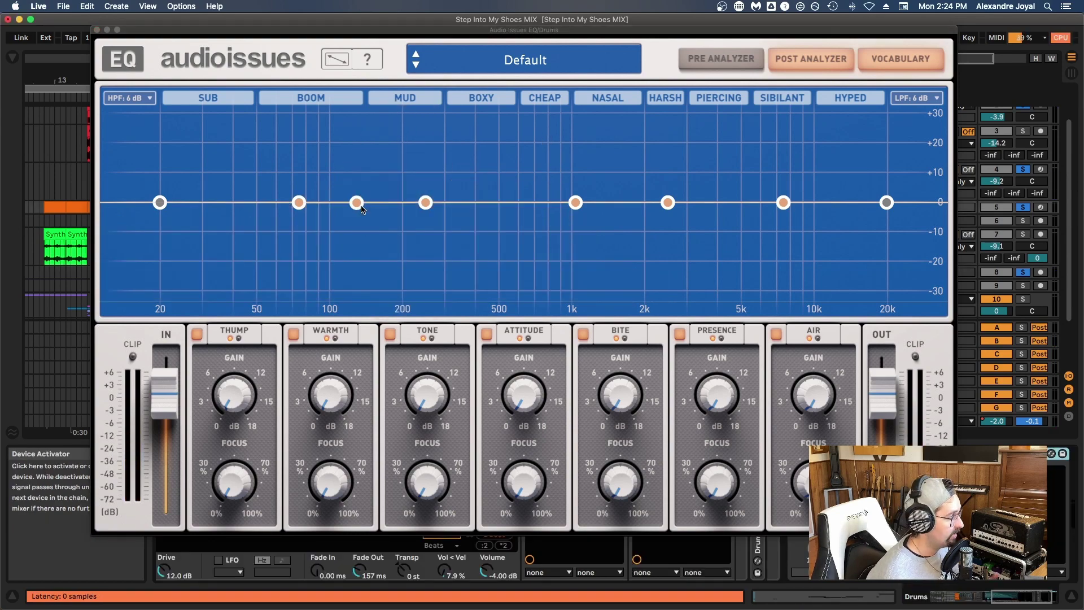
Play the drums with a low-mid boost swept from about 160 to 266 Hz, then return it to 0 dB near 200 Hz and stop playback.
drag(358, 204, 403, 205)
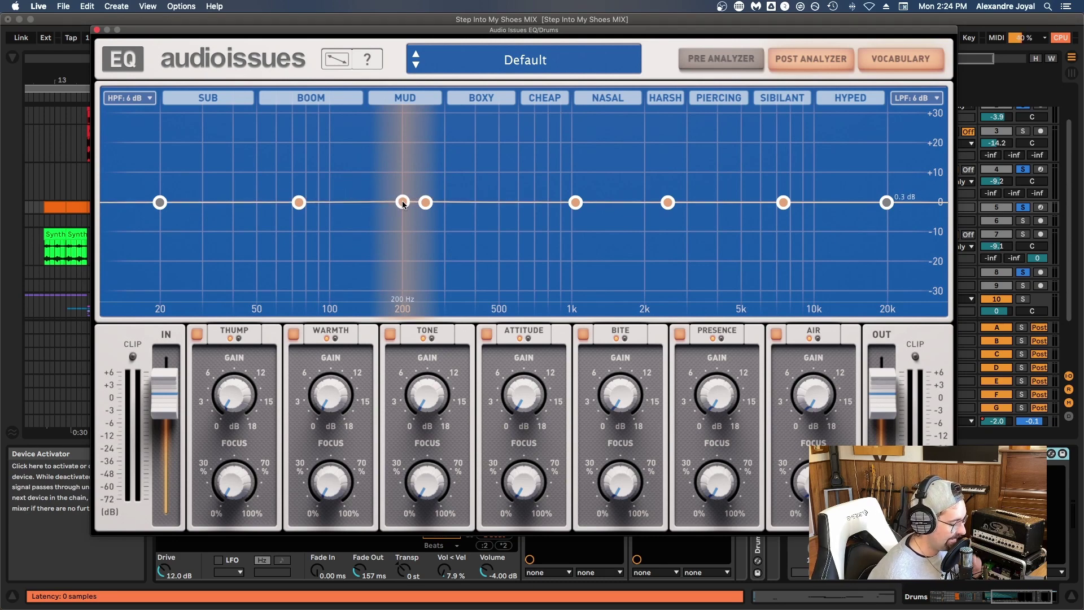
key(space)
drag(402, 201, 404, 171)
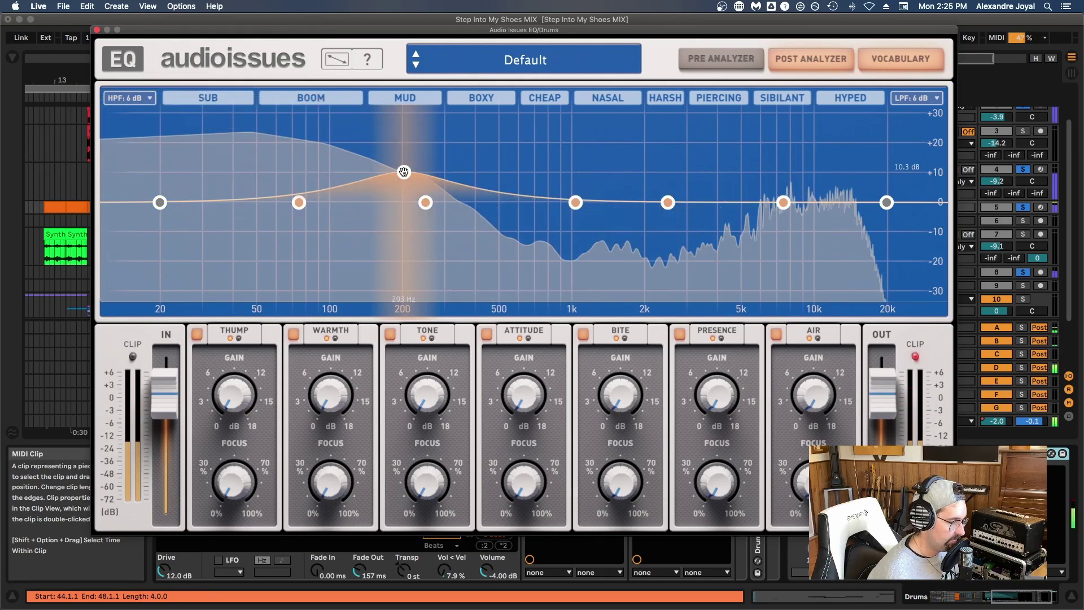
drag(404, 172, 432, 171)
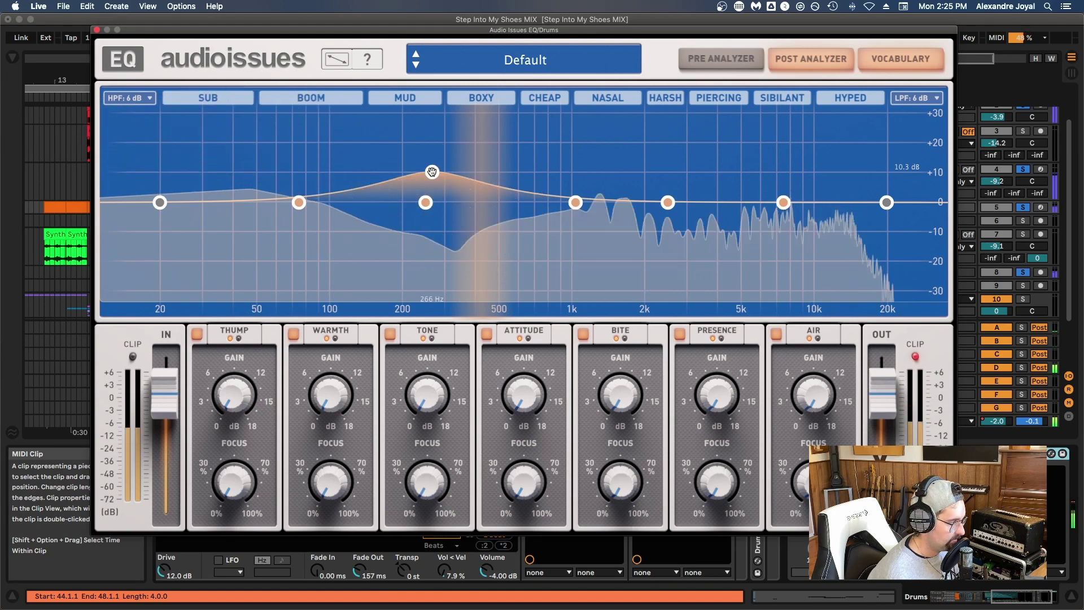
drag(432, 172, 405, 202)
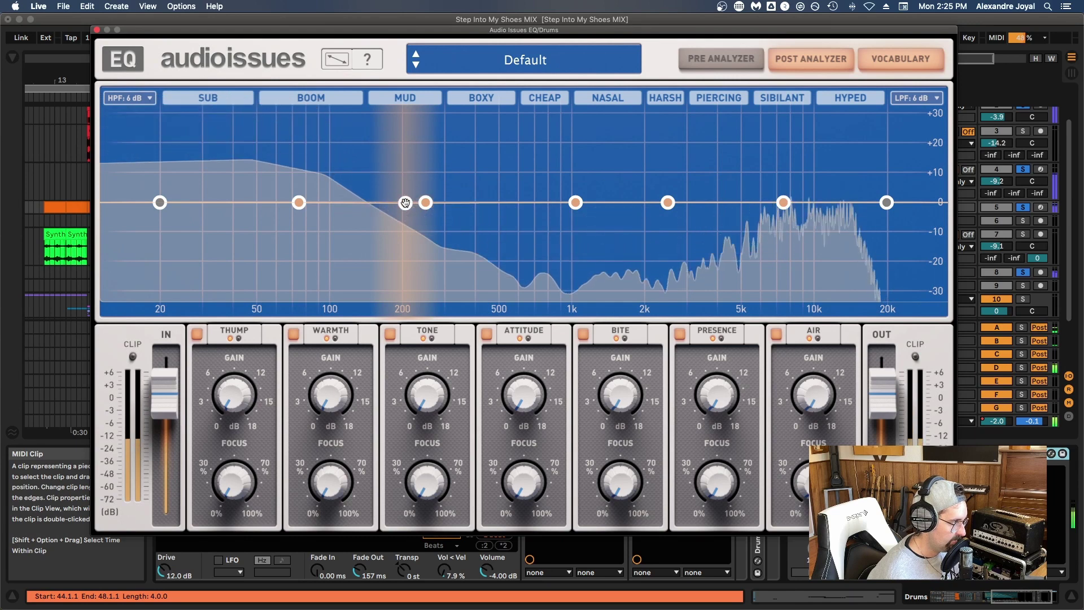
key(space)
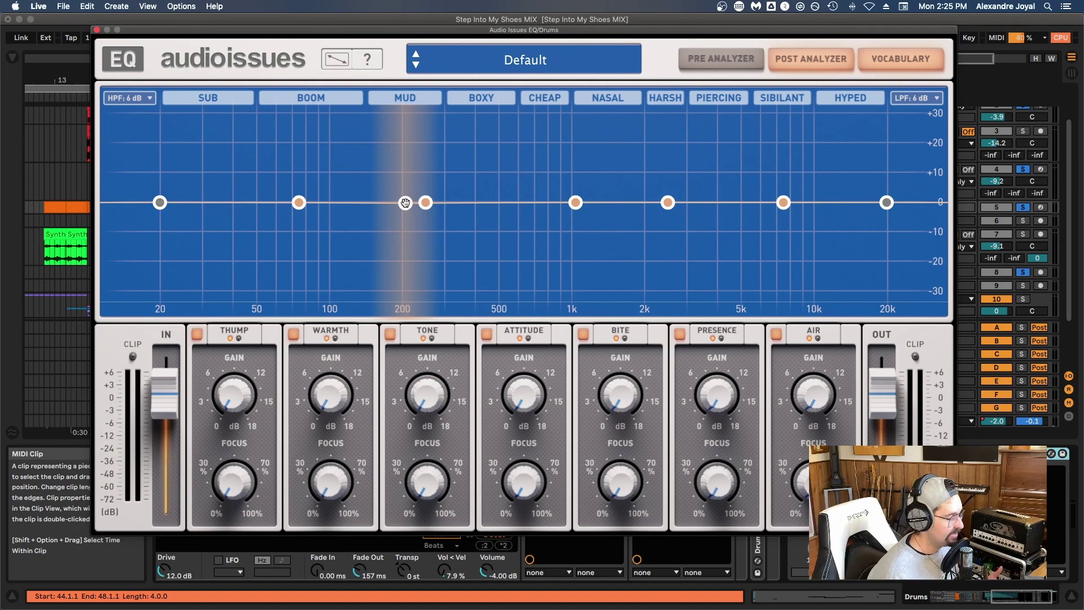
key(super+alt+p)
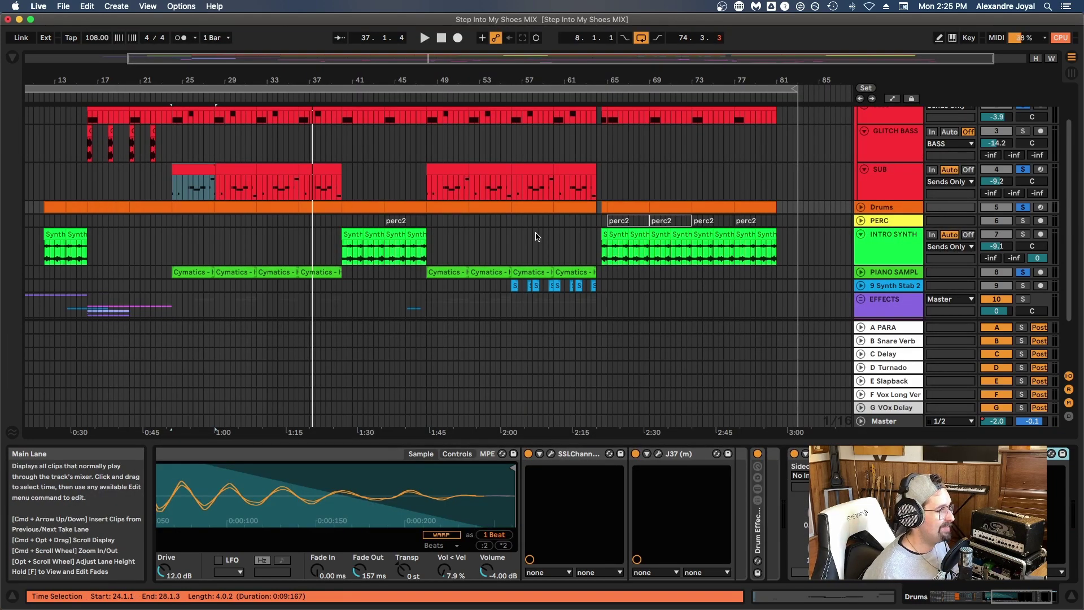